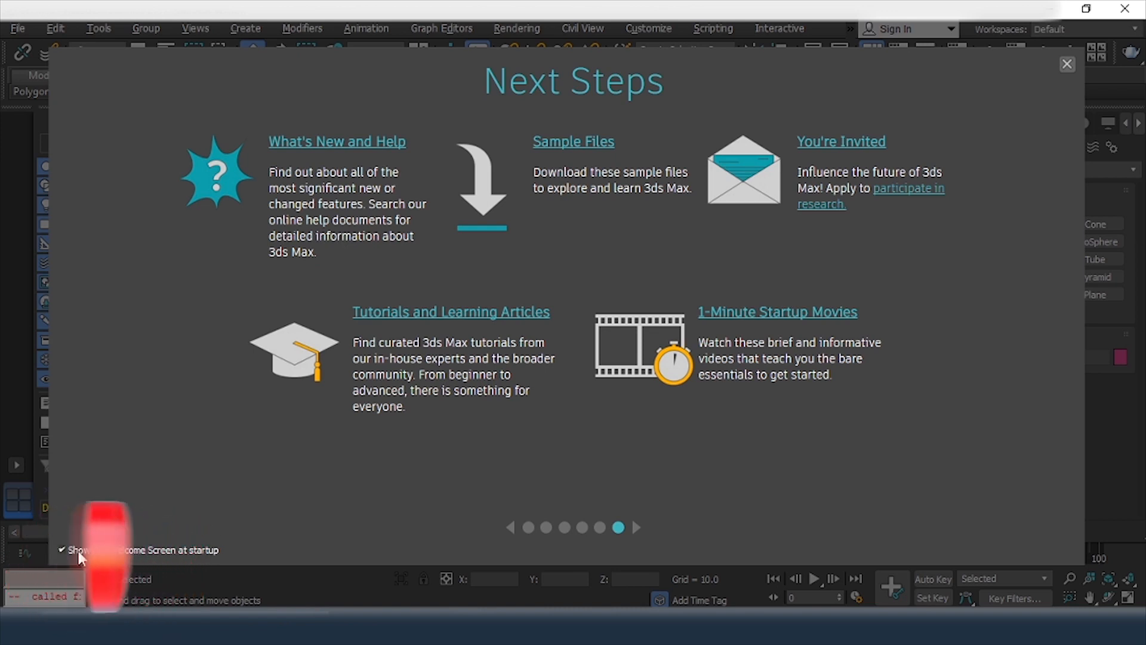
Step: Turn off showing the Welcome Screen at startup and close the Welcome Screen
click(80, 550)
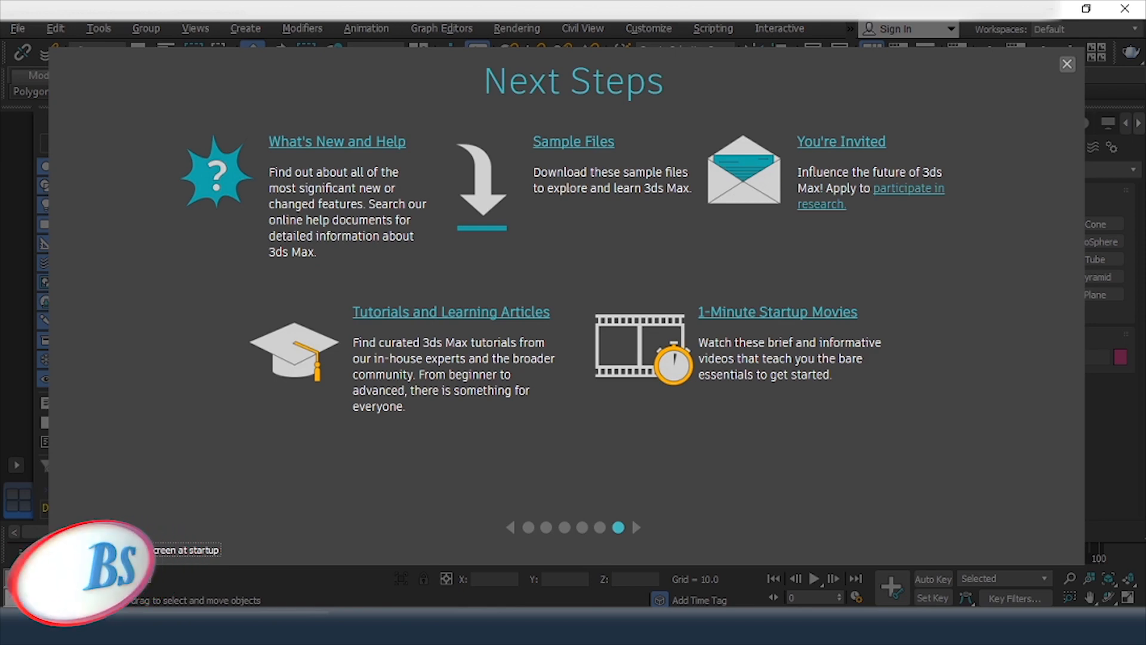
click(1067, 64)
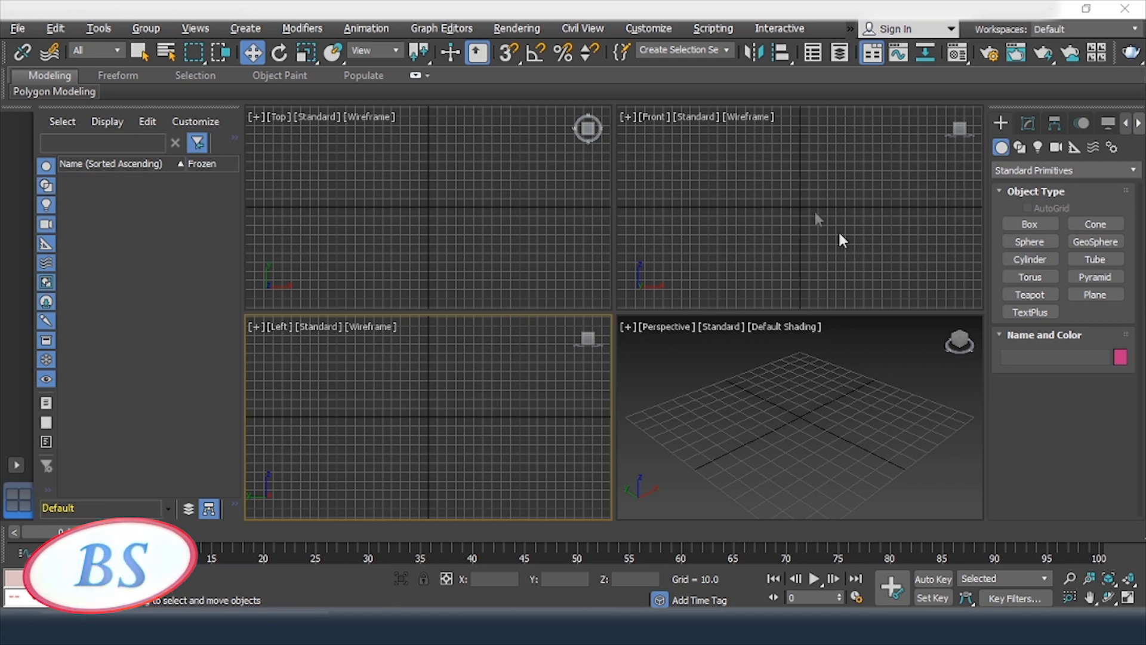
Step: Reopen the Welcome Screen from the help commands to view it, and close it again
click(852, 30)
mouse_move(898, 87)
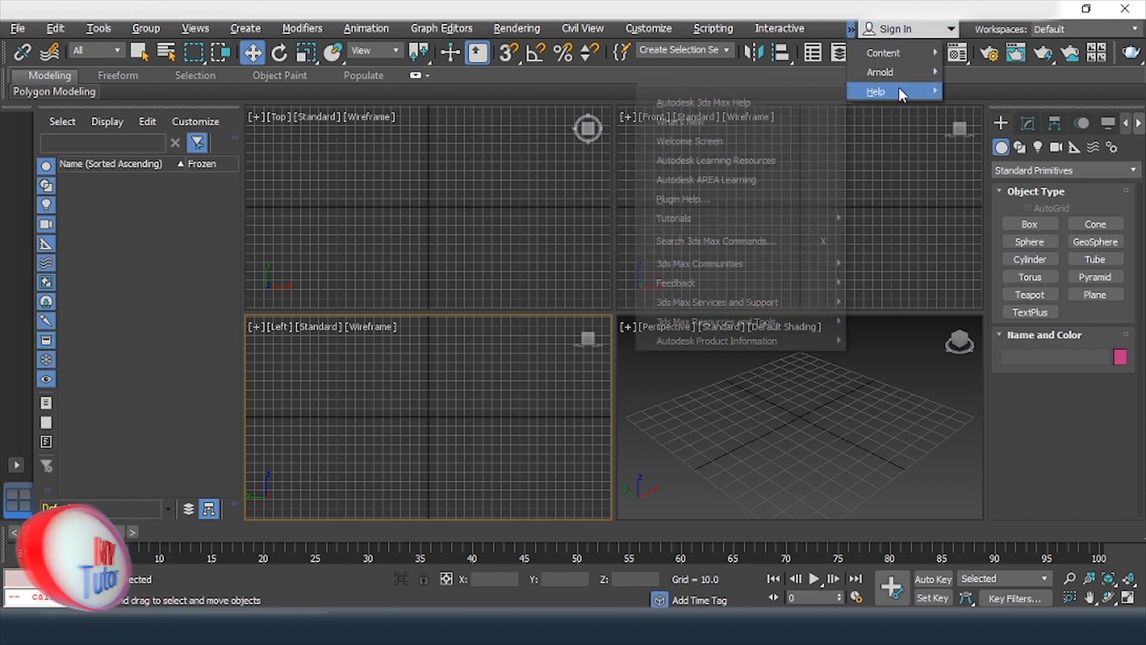
click(742, 142)
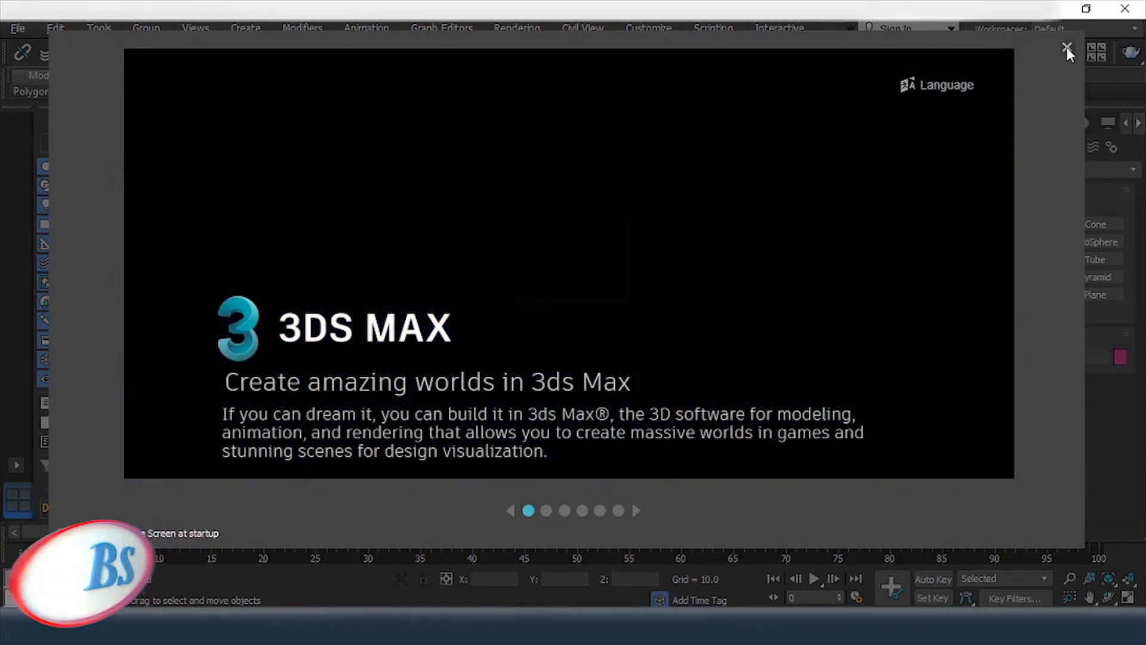
click(1065, 48)
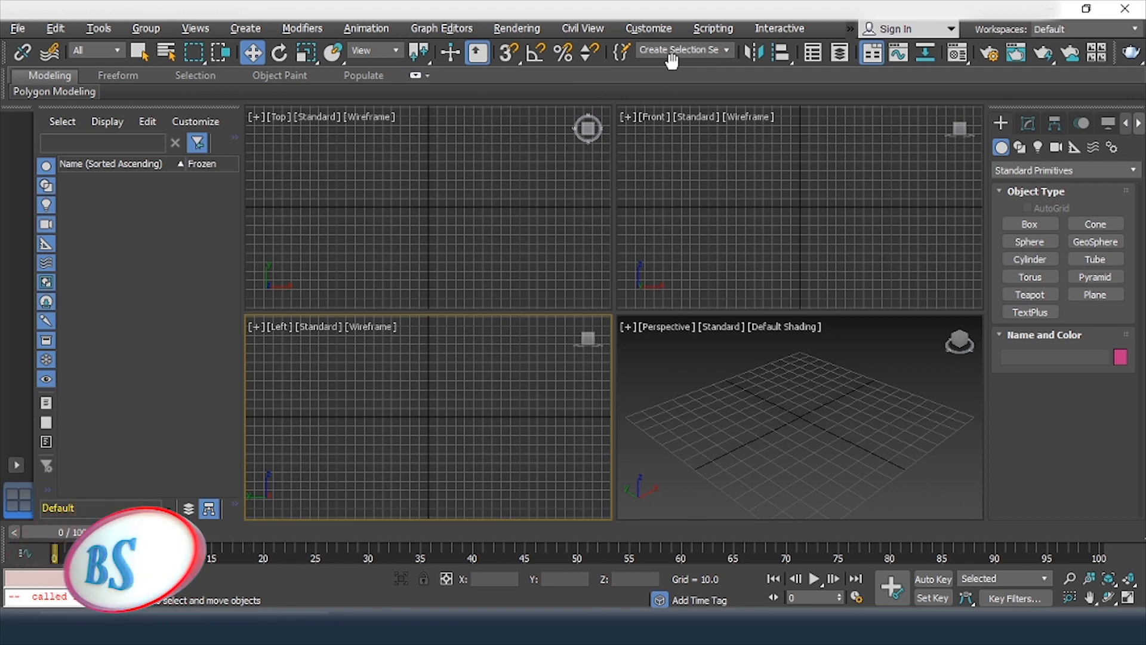
Step: Slide the main toolbar sideways and back to view its hidden tools
drag(671, 60, 756, 60)
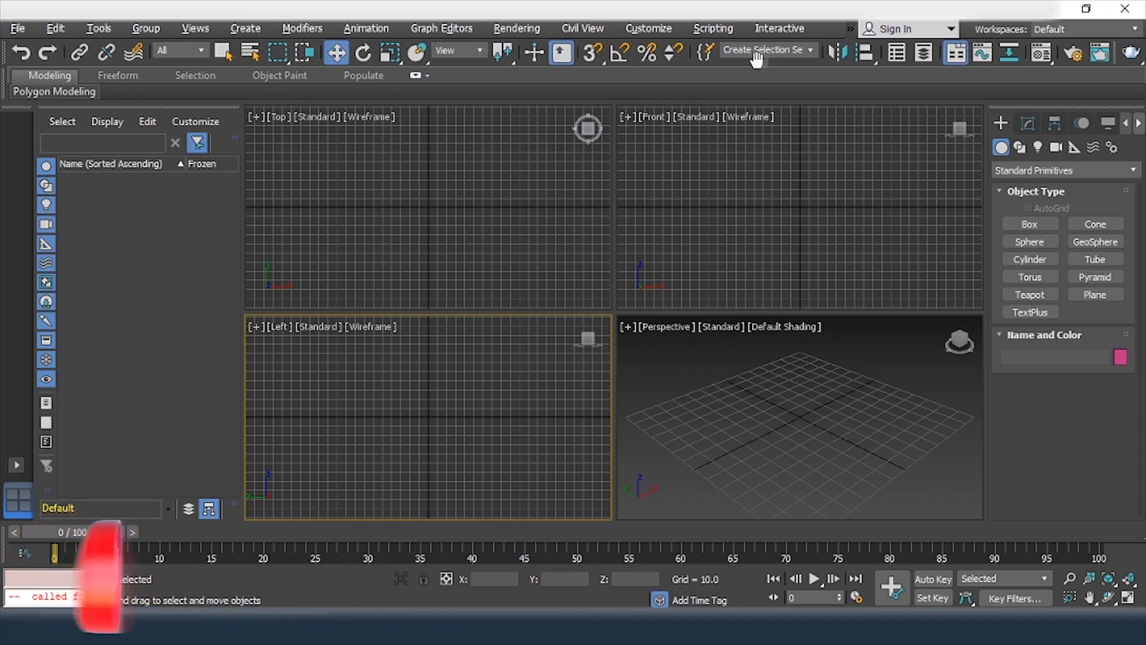
drag(826, 60, 783, 69)
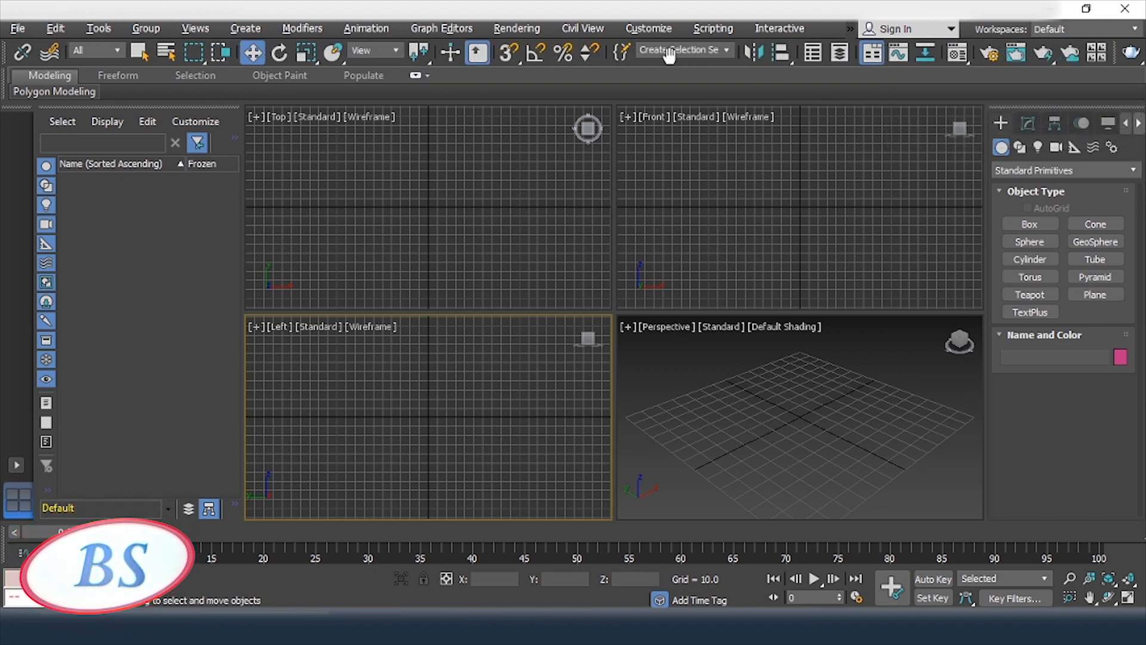
drag(790, 75, 656, 53)
Step: Disable Use Large Toolbar Buttons in the general preferences and accept the change
click(650, 27)
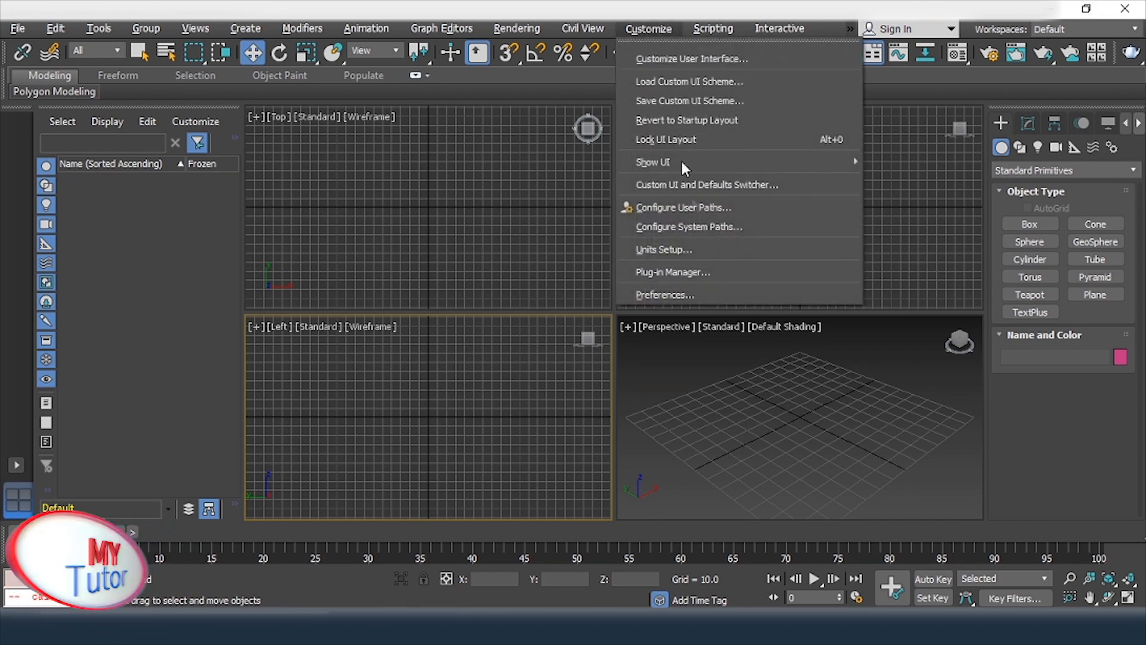
click(693, 295)
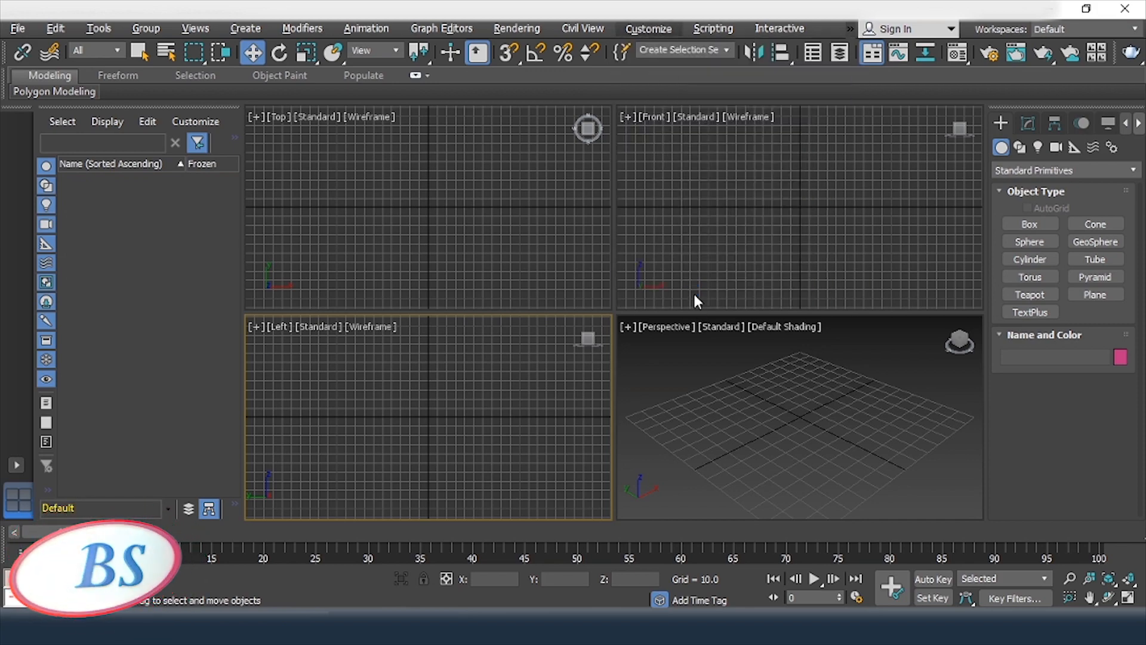
drag(657, 50, 705, 33)
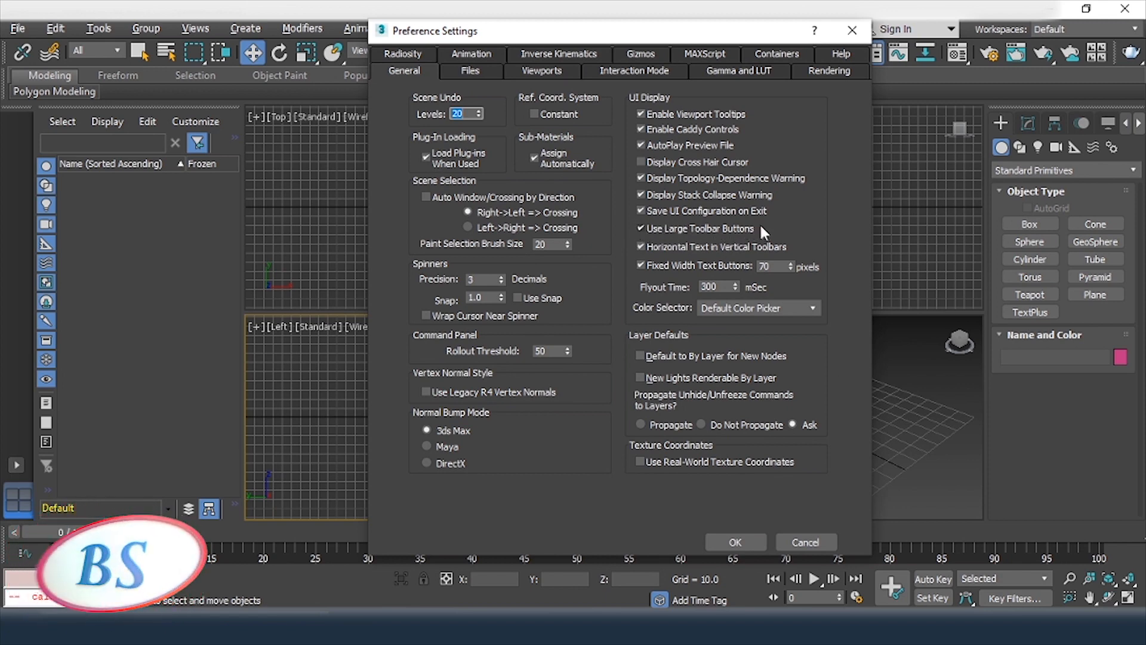
click(641, 229)
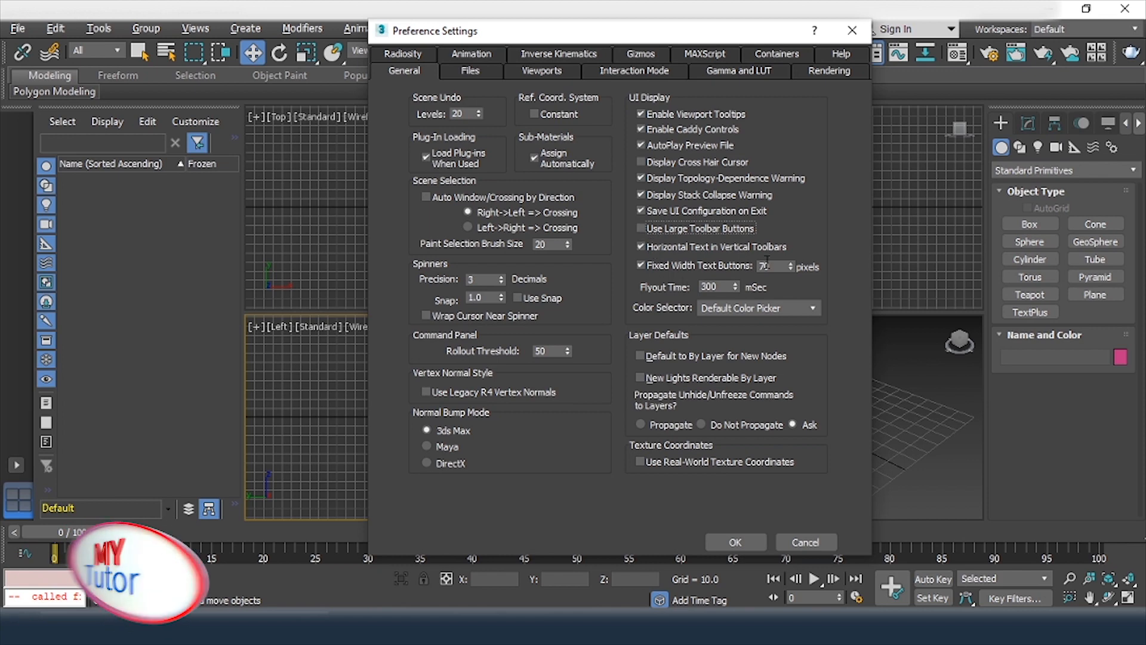
click(737, 540)
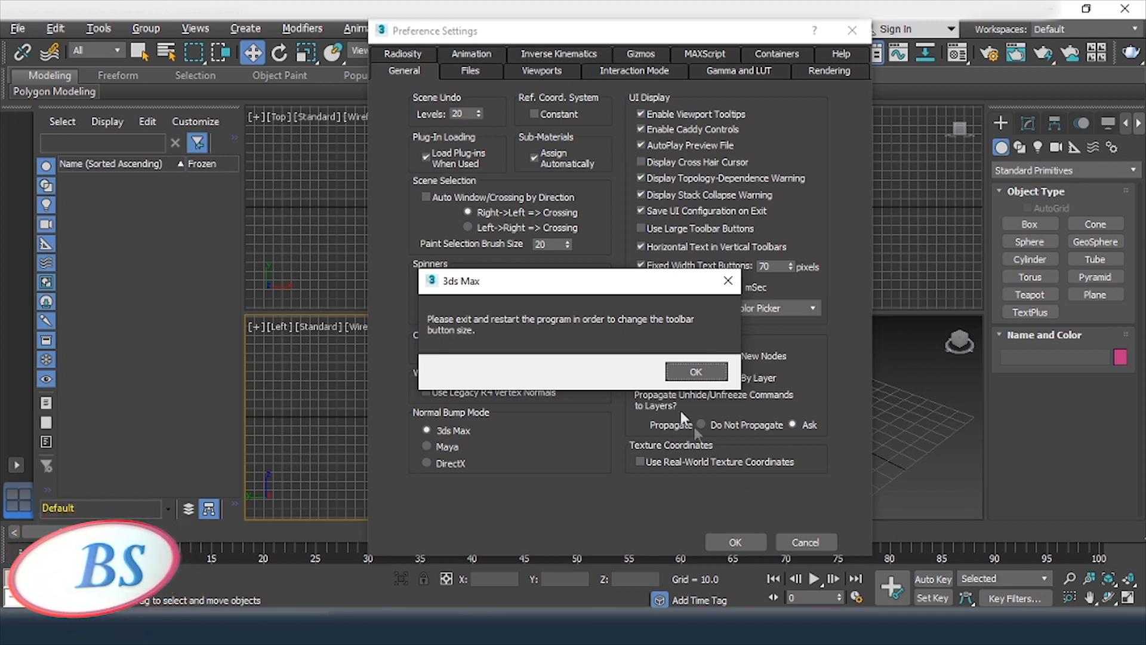
click(697, 372)
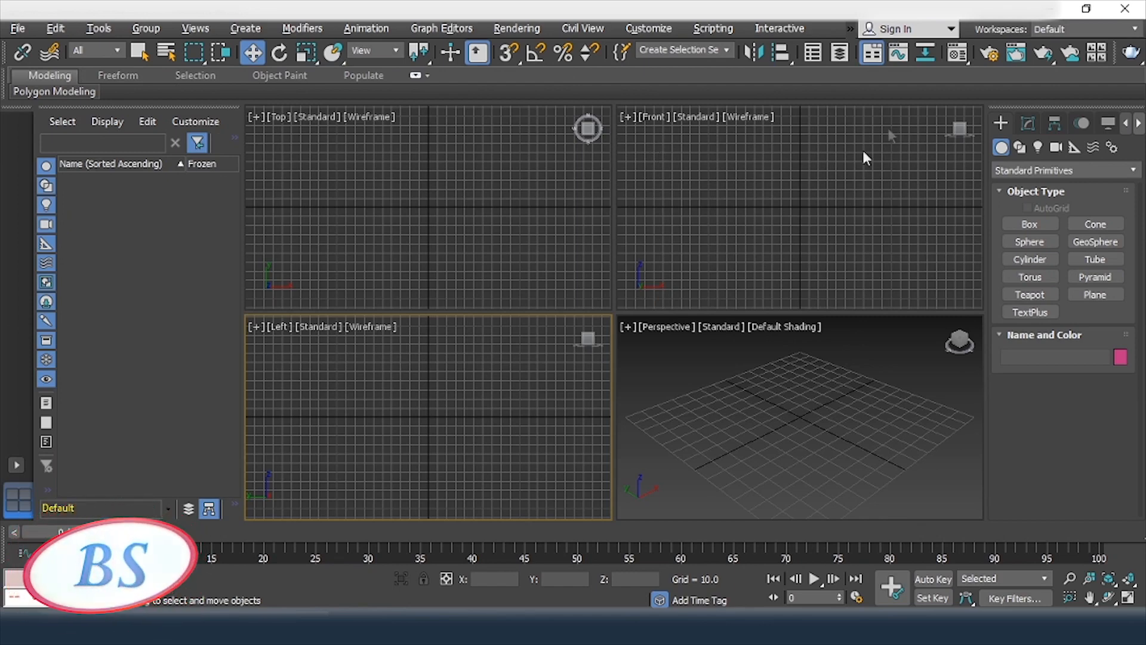
Step: Toggle the modeling ribbon below the main toolbar, leaving it hidden
click(872, 52)
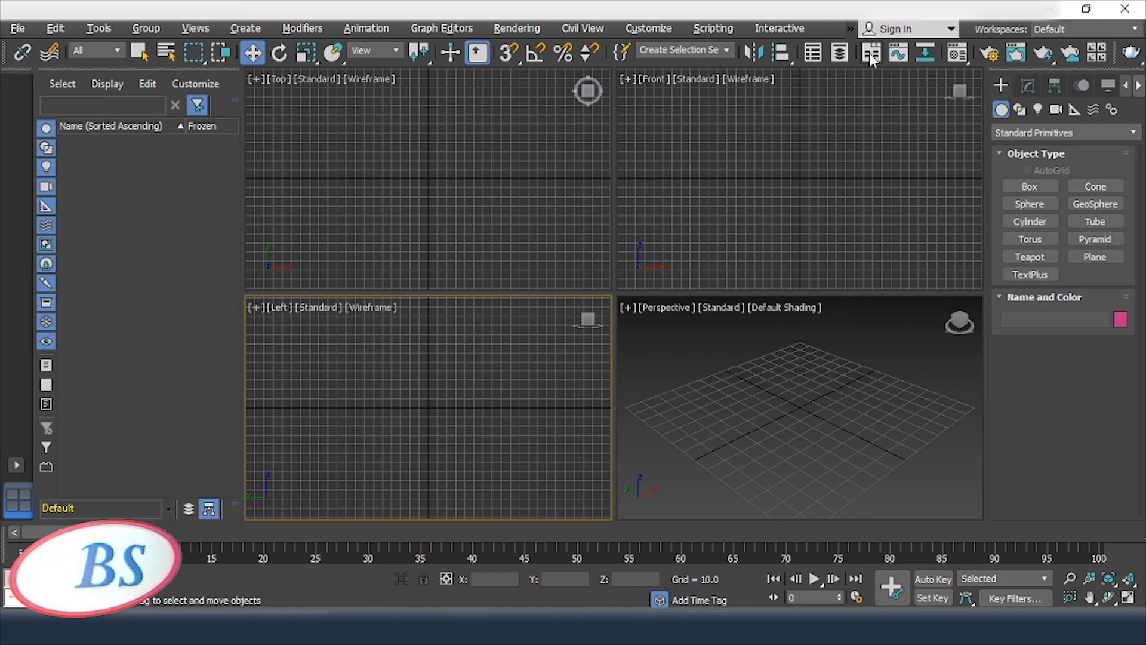
click(870, 53)
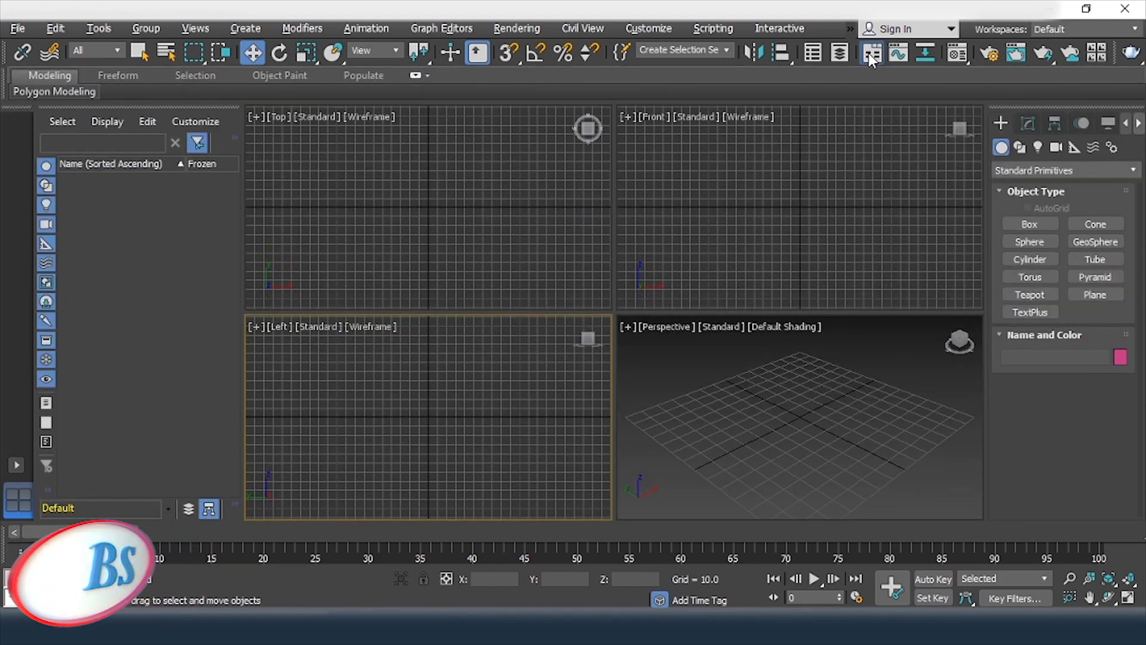
click(868, 53)
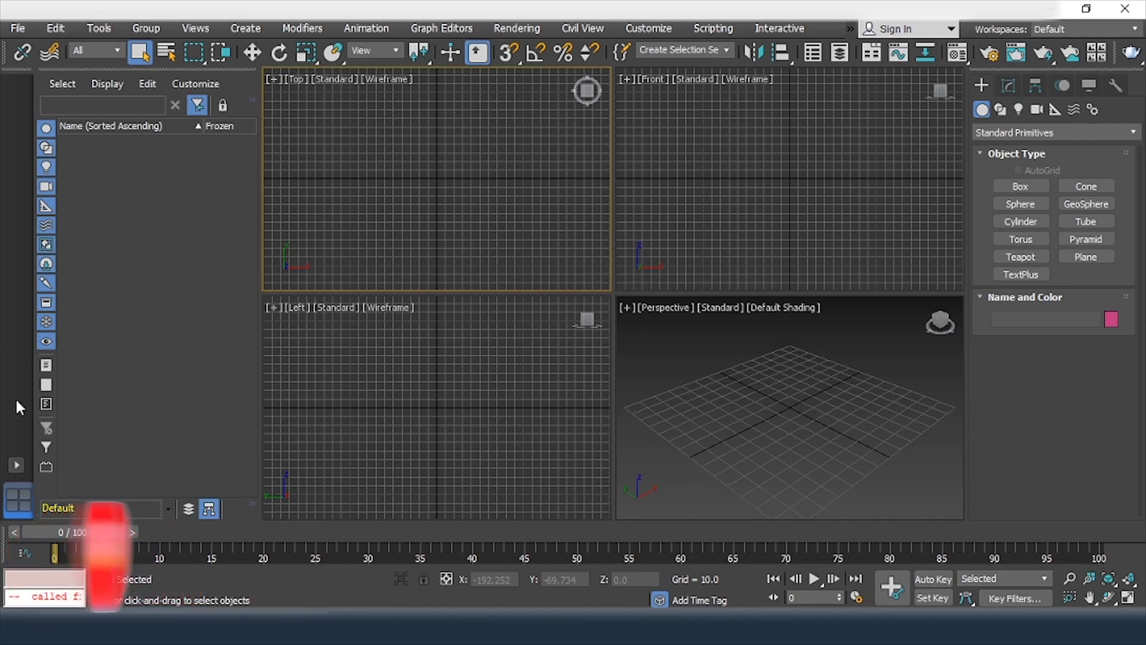
Step: Add a single full-size viewport layout and a three-viewport layout with two stacked views beside one tall view
click(16, 464)
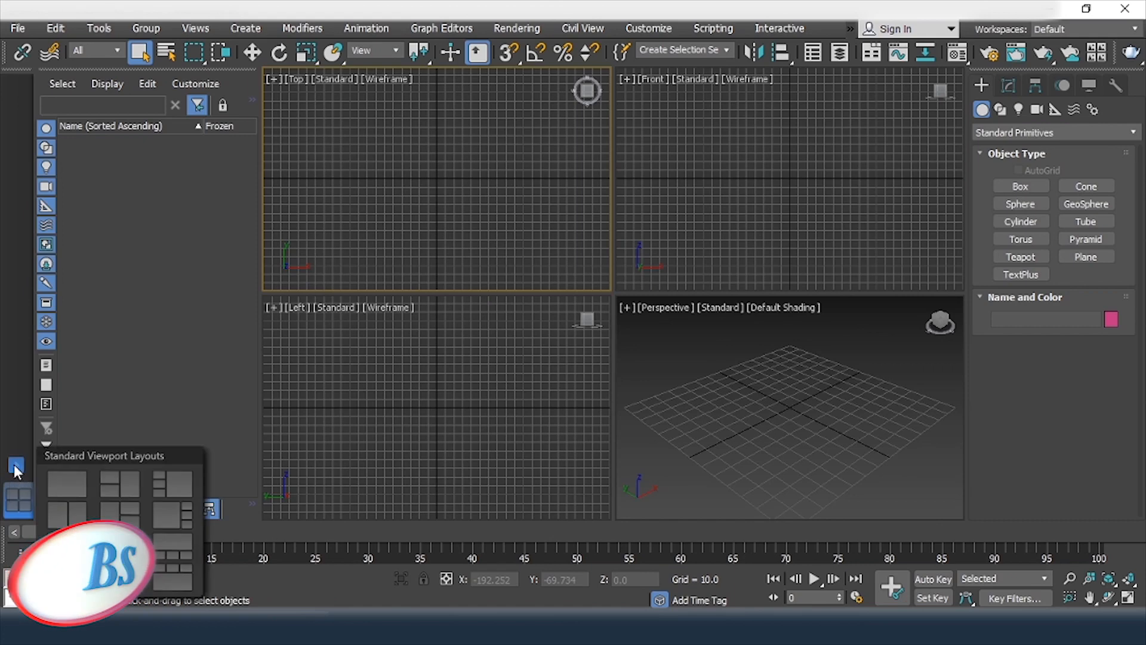
click(77, 481)
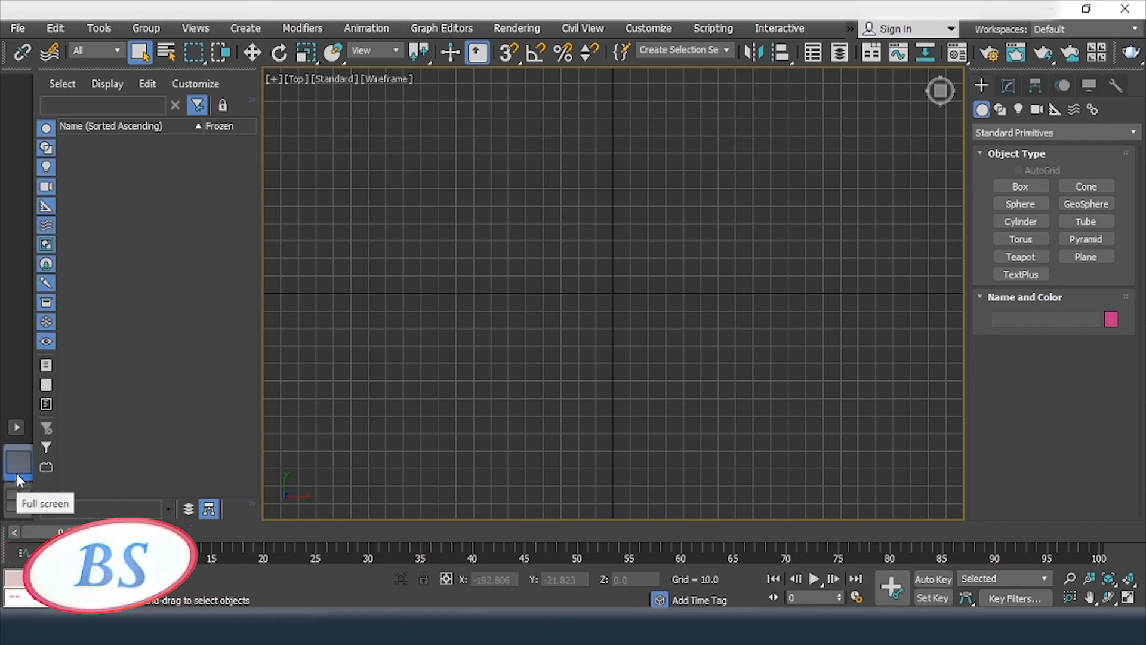
click(16, 428)
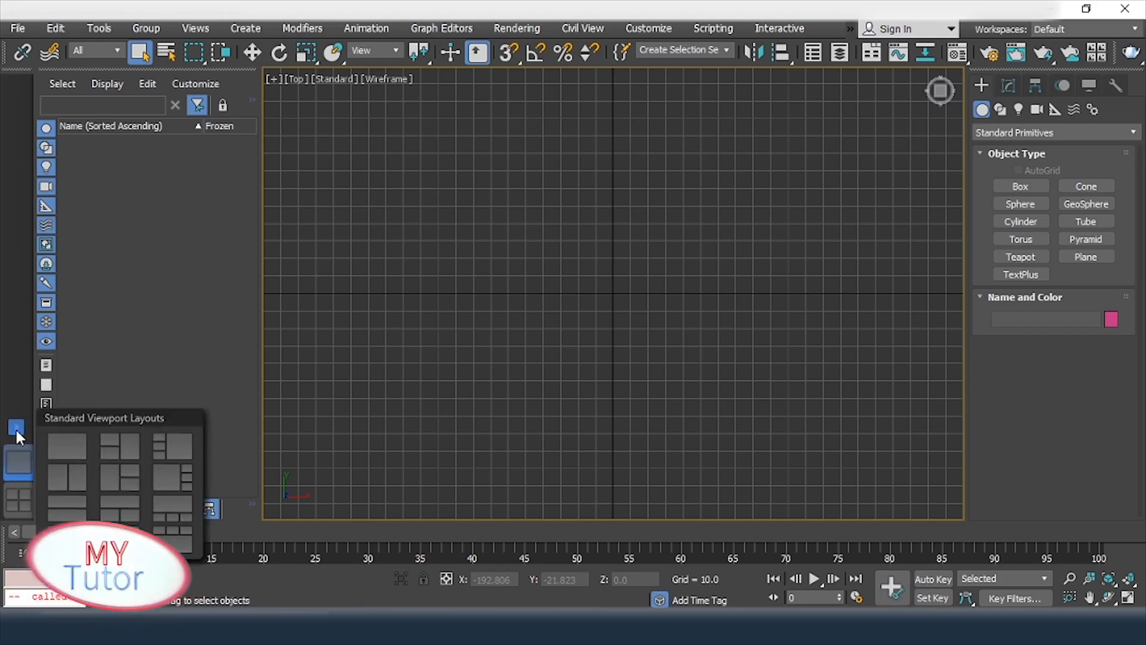
click(119, 443)
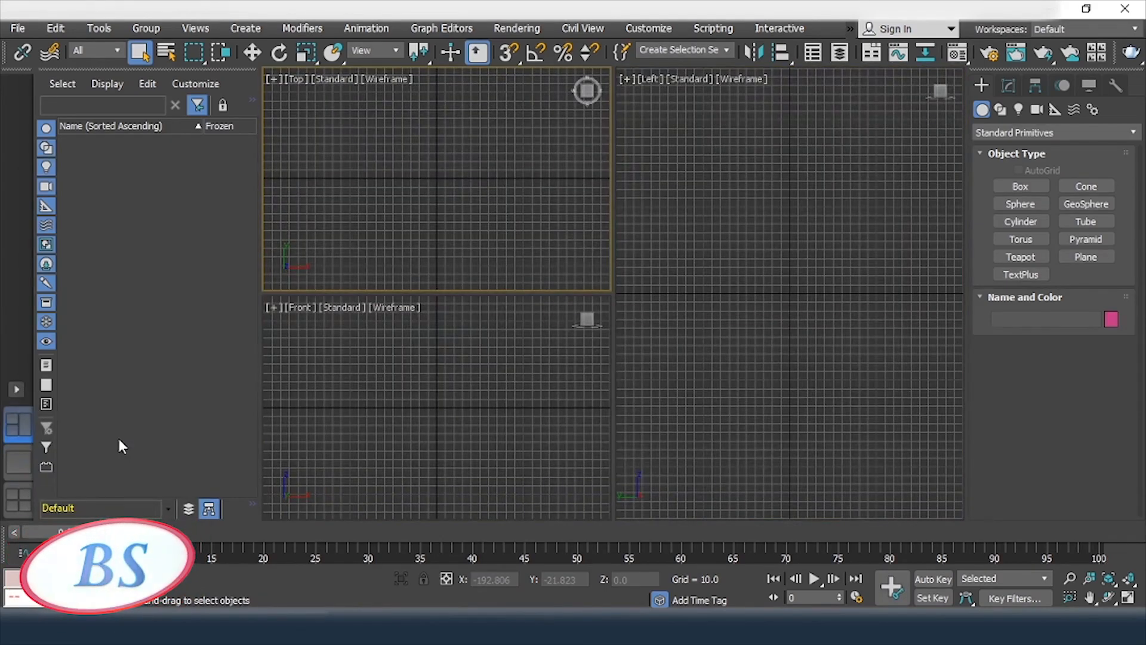
Step: Switch among the saved viewport layouts and return to the four-viewport layout
click(21, 468)
click(17, 488)
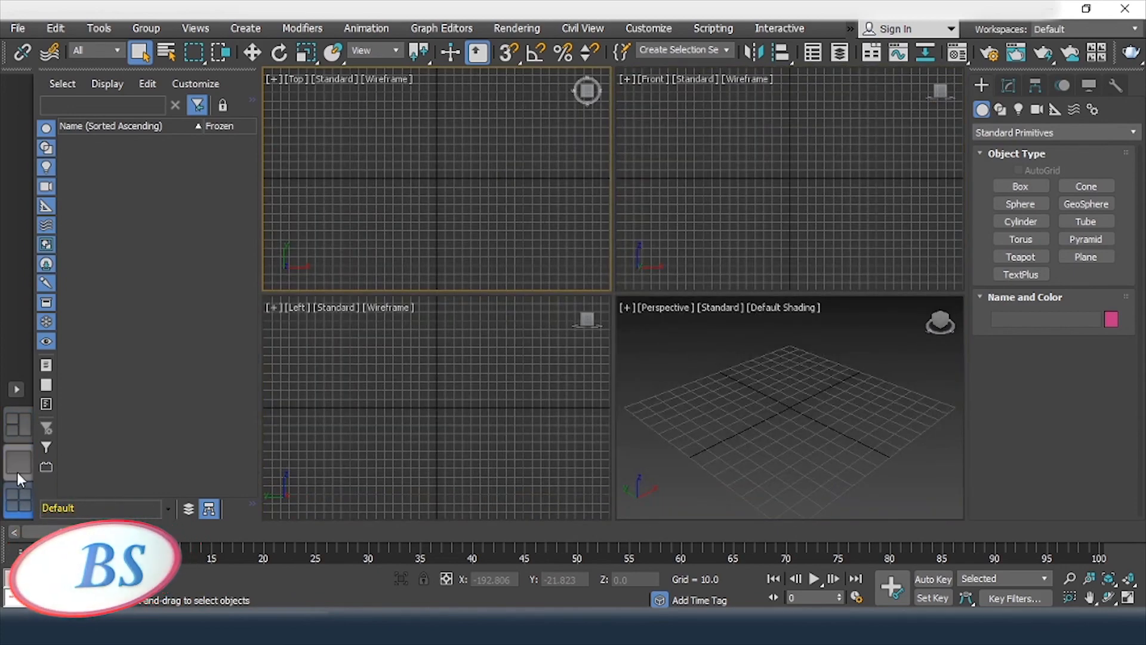
click(19, 464)
click(21, 425)
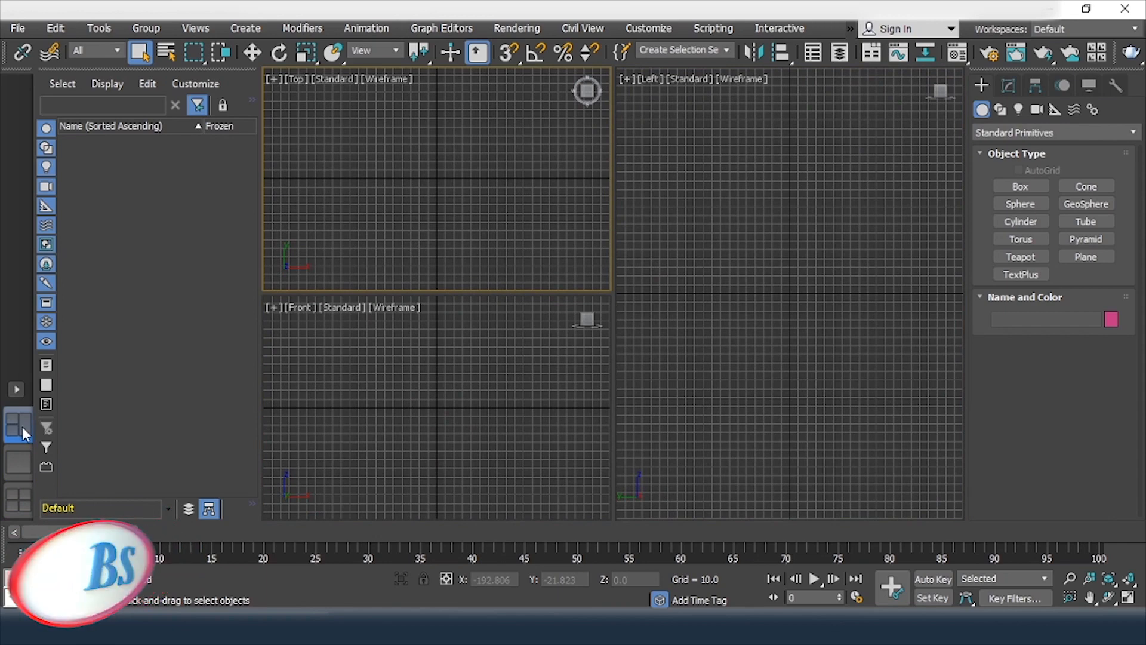
click(21, 504)
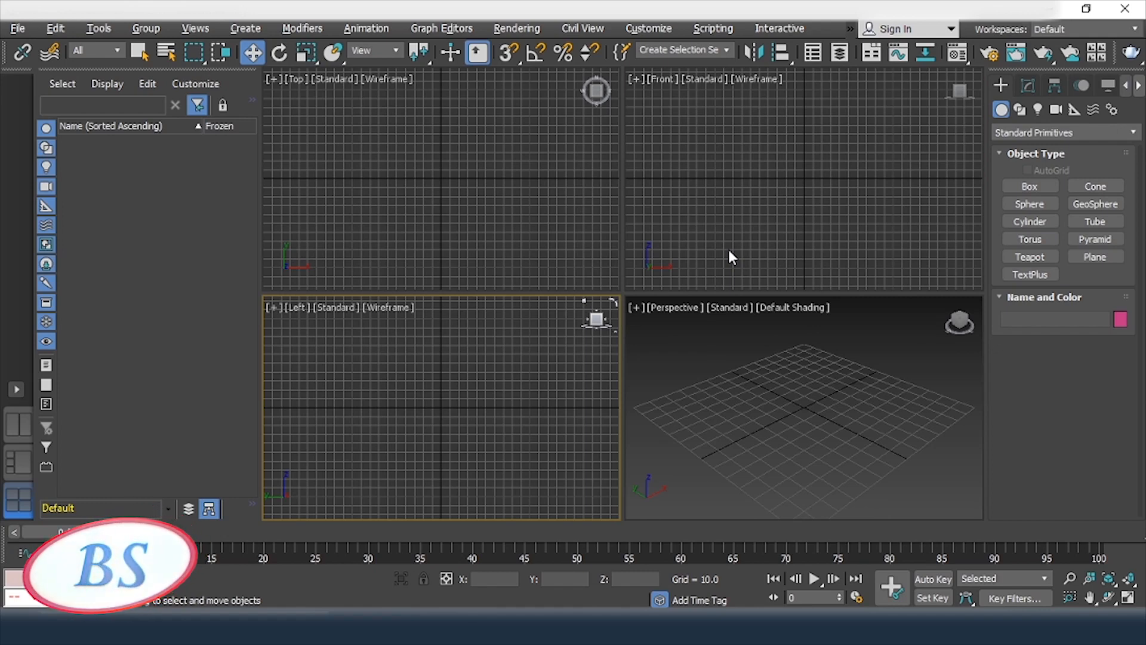
Step: Create a box about 65 long, 72 wide and 85 high near the origin in the Top viewport
click(1031, 188)
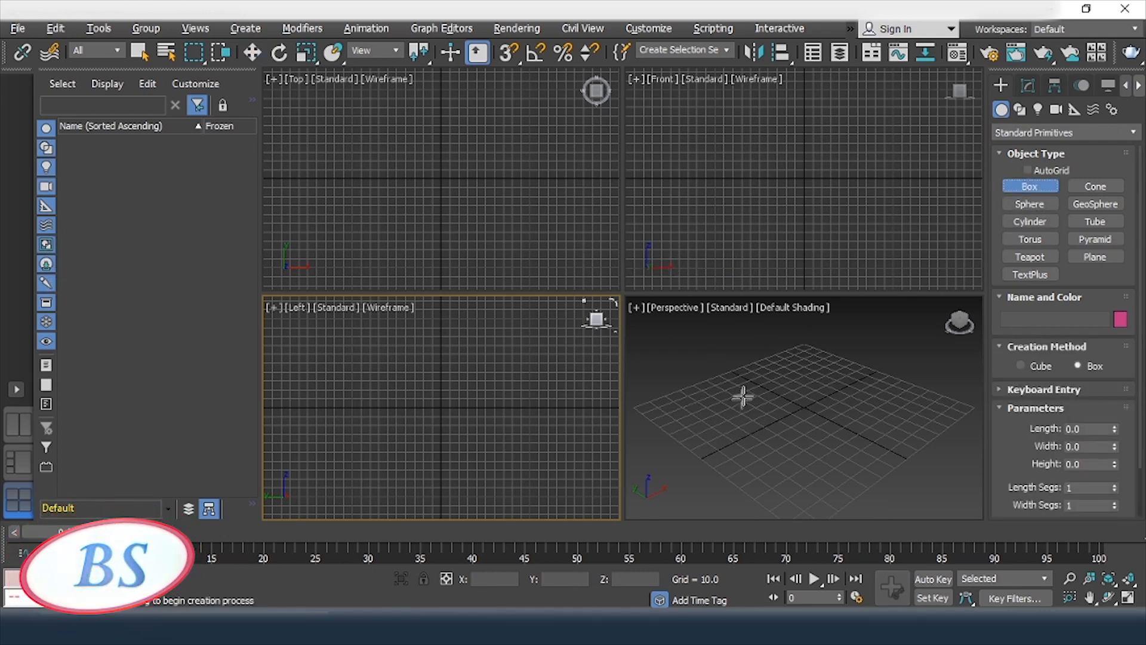
drag(425, 179, 489, 240)
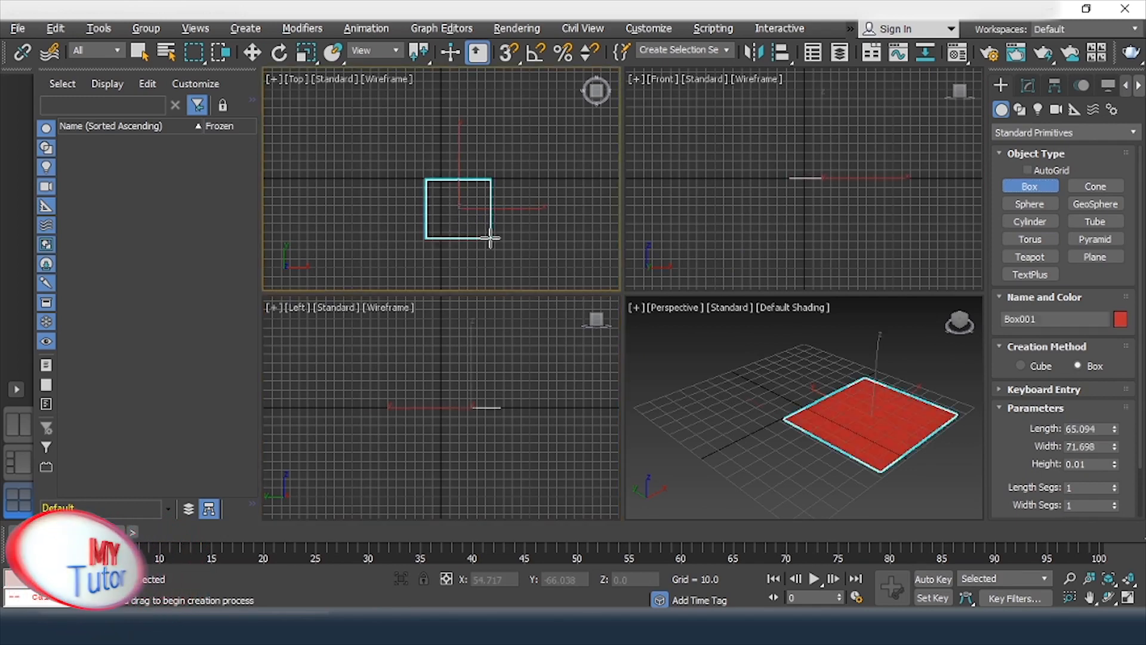
click(472, 170)
click(471, 158)
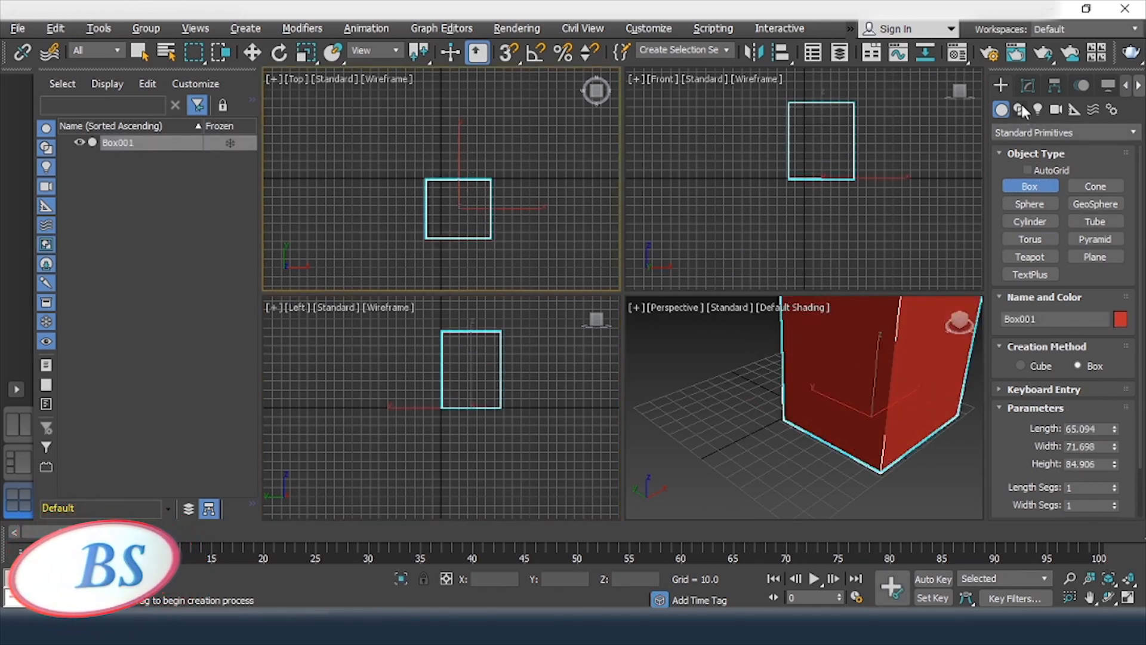
Step: Create a teapot with a radius of about 29 beside the box in the Top viewport
click(1032, 262)
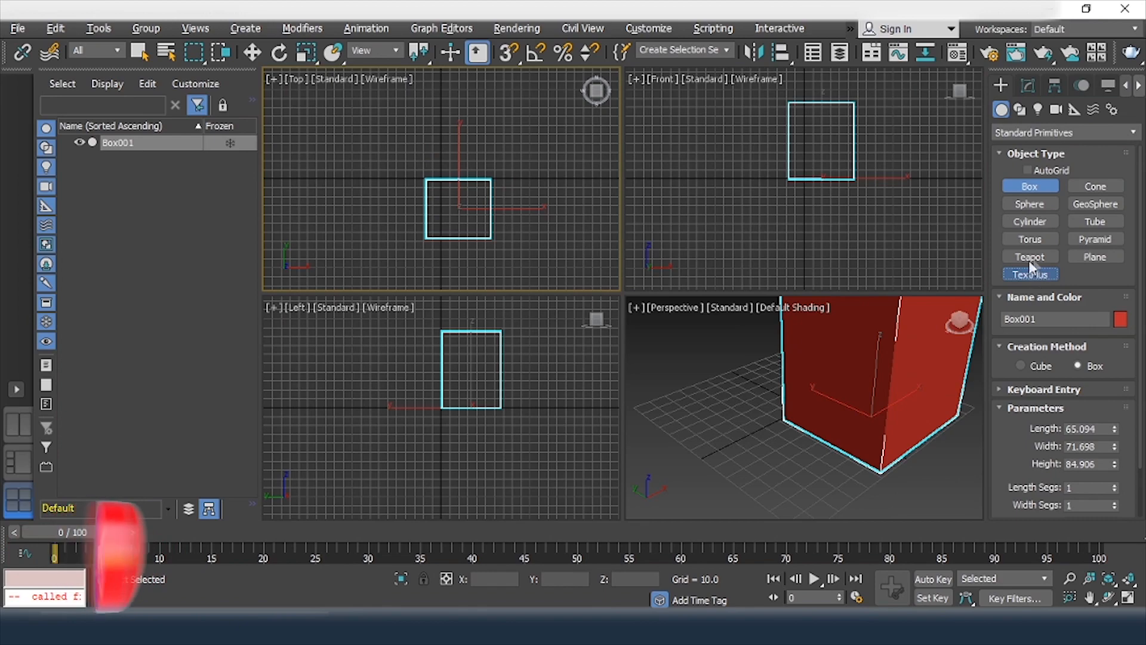
drag(374, 206, 394, 225)
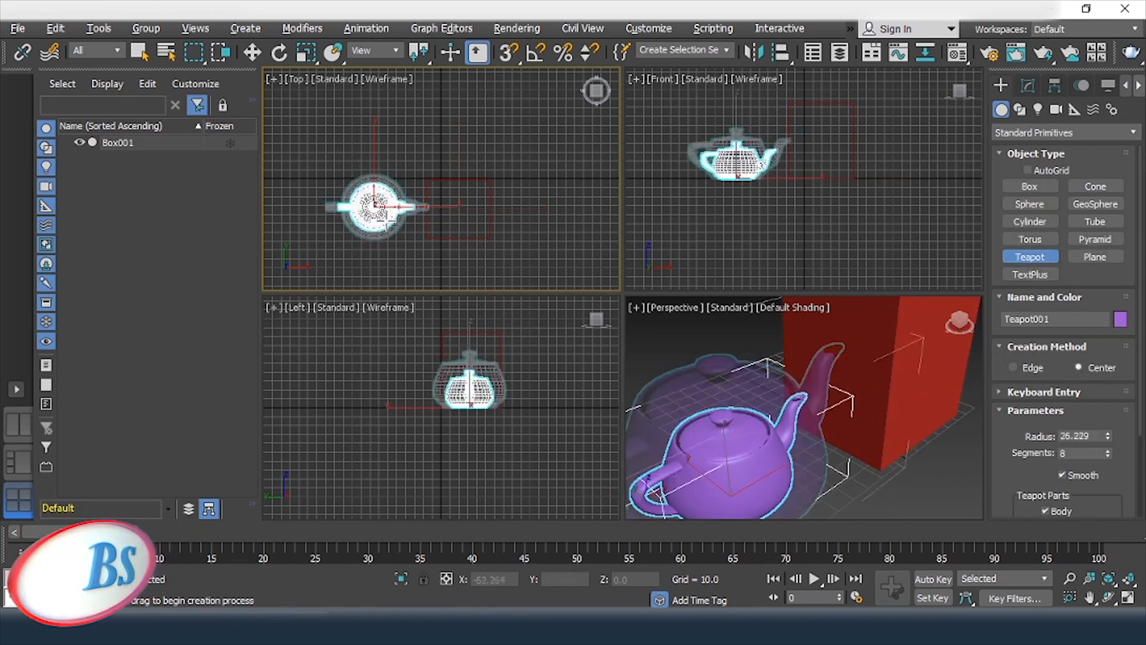
scroll(783, 433, down, 6)
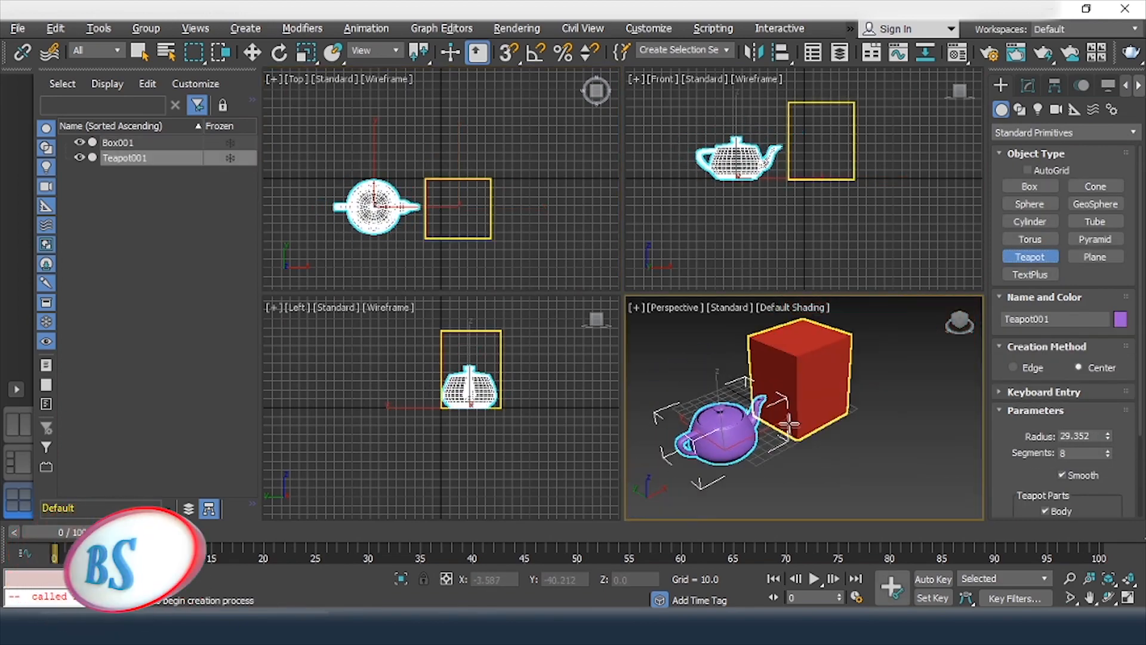
key(w)
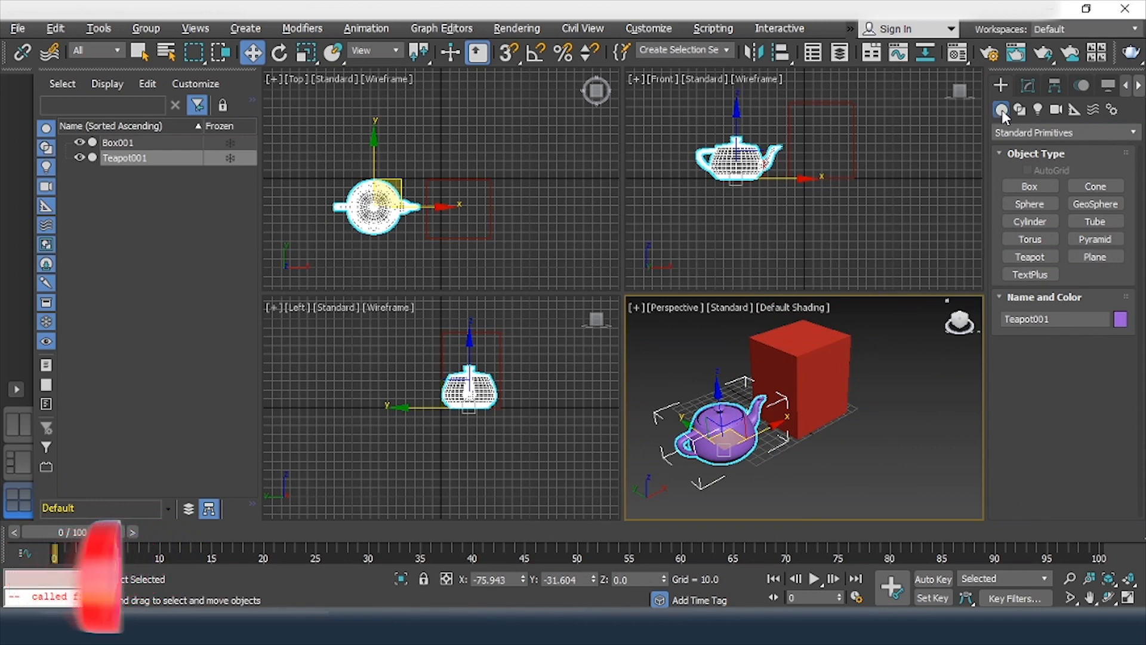
Step: Draw a donut spline with radii of about 158 and 95 beside the box in the Perspective viewport
click(1019, 110)
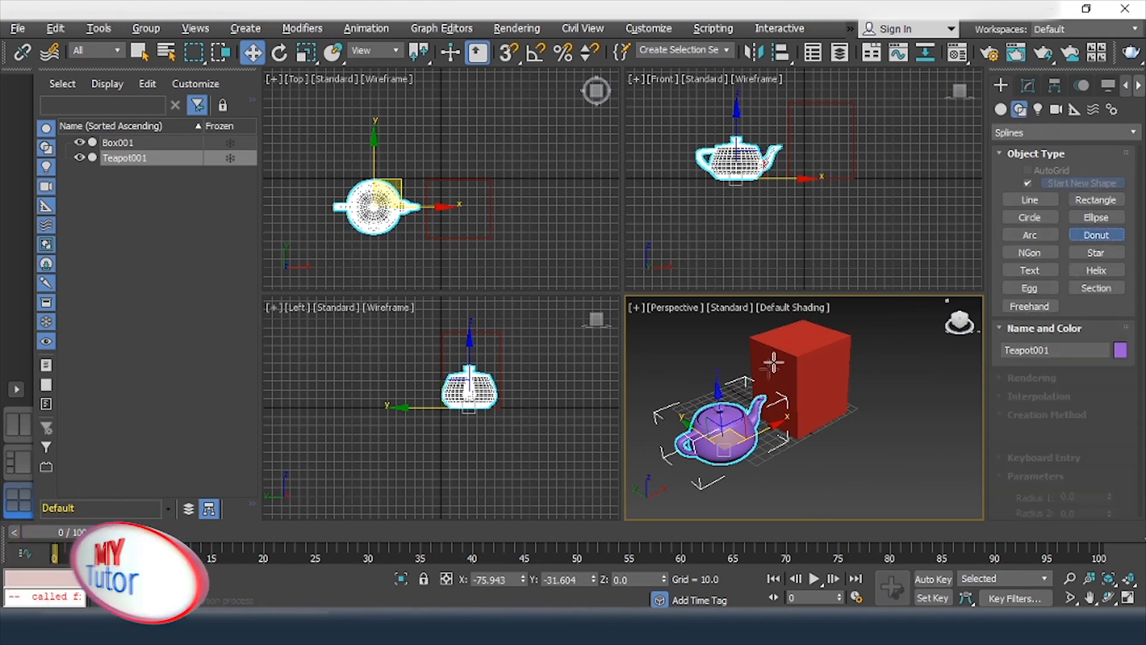
click(1095, 235)
scroll(836, 405, down, 5)
drag(833, 392, 860, 432)
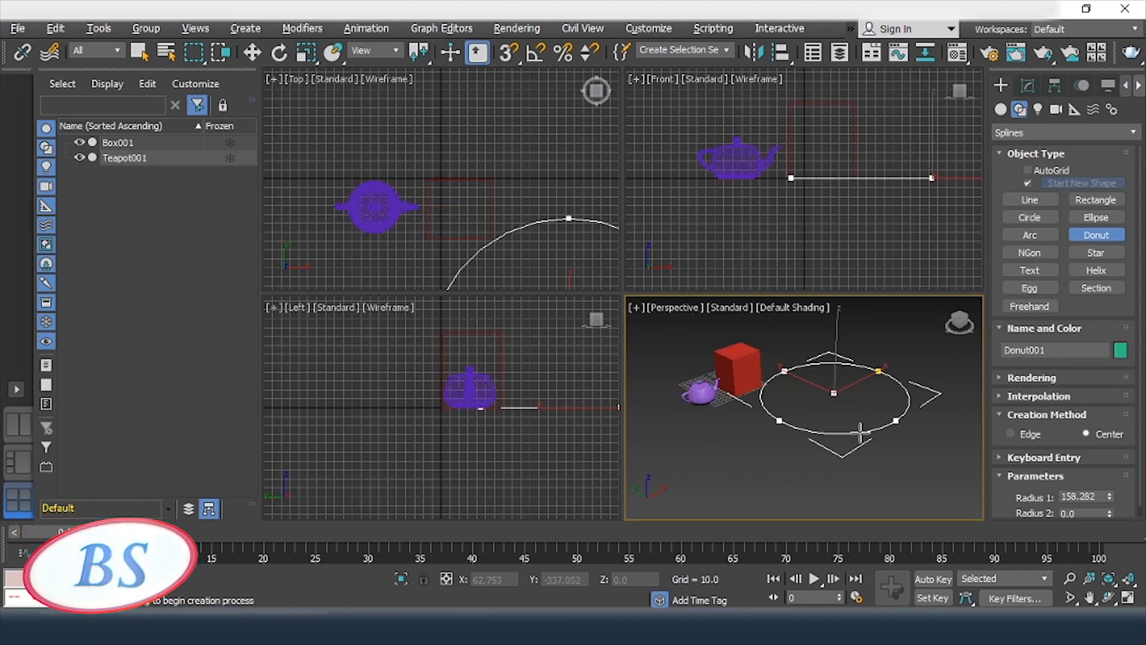
click(850, 415)
Step: Draw a circle spline in front of the teapot in the Perspective viewport, and switch to the Move tool
click(1029, 217)
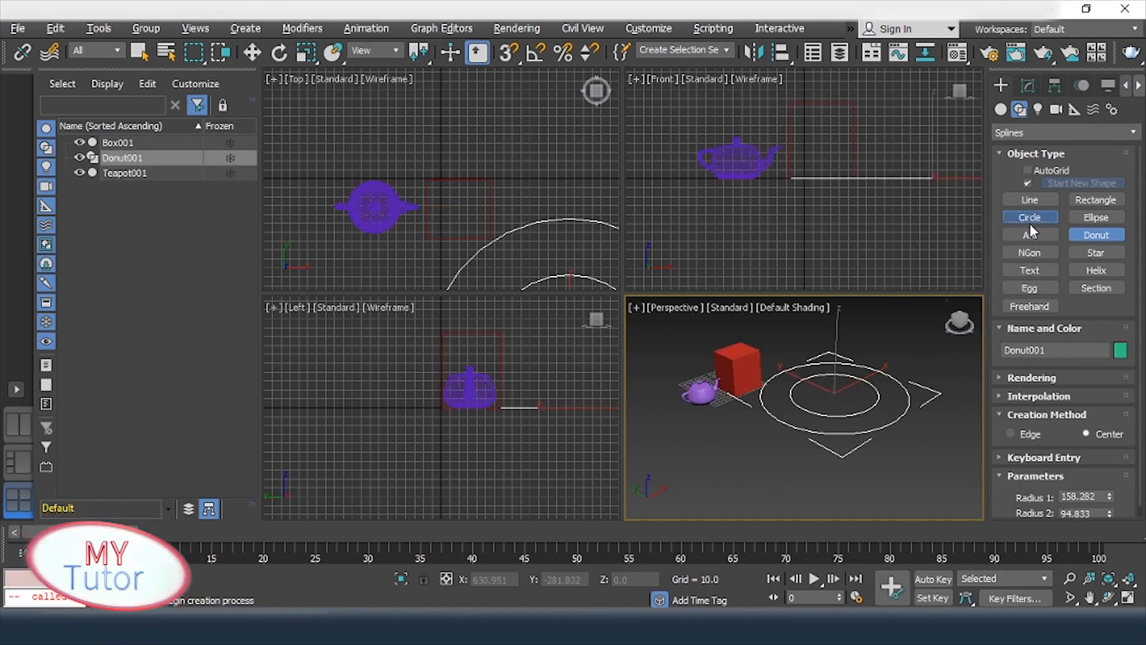
drag(737, 460, 762, 488)
key(w)
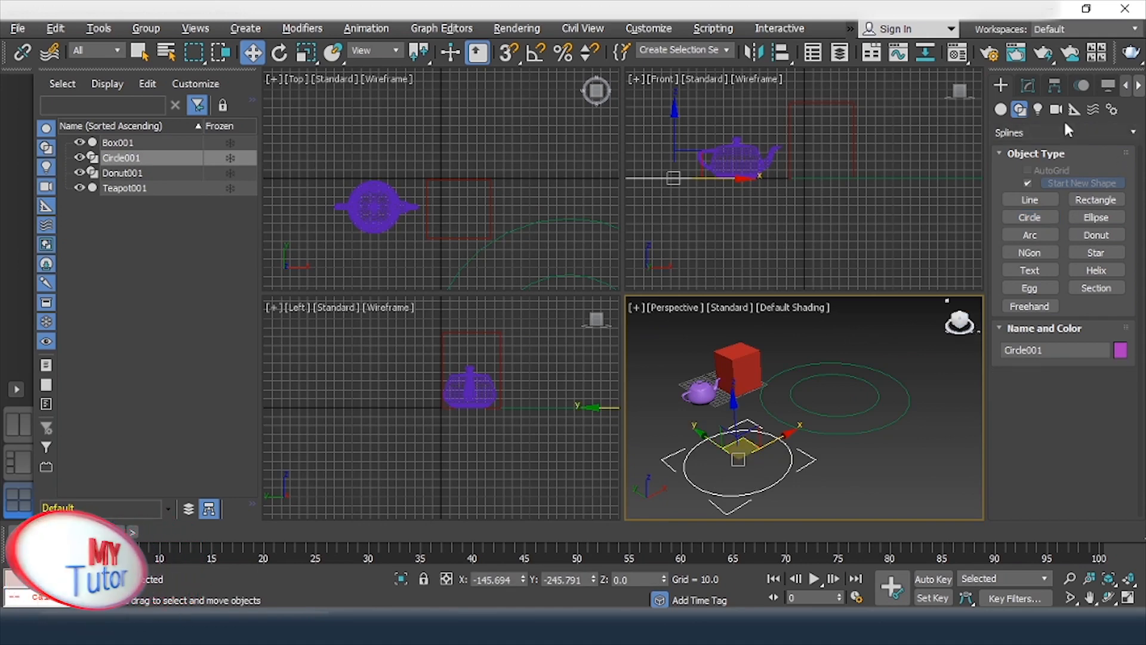
Step: Place a standard Omni light above the teapot in the Front viewport, at about X -52, Z 351, and switch to the Move tool
click(1039, 107)
click(1033, 131)
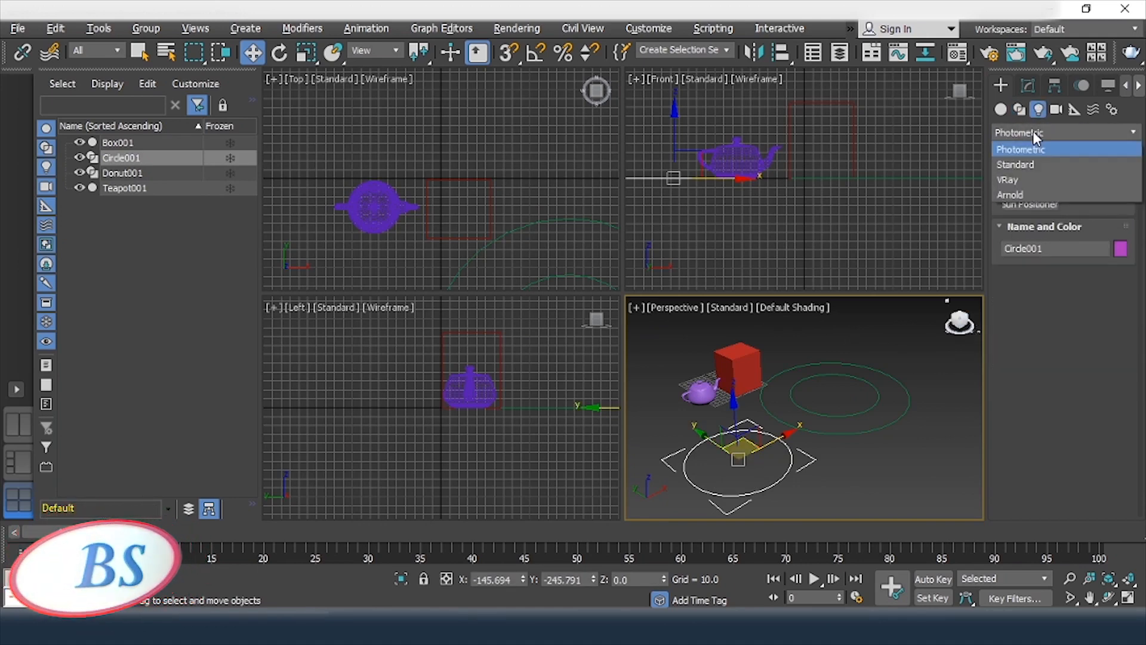
click(1034, 165)
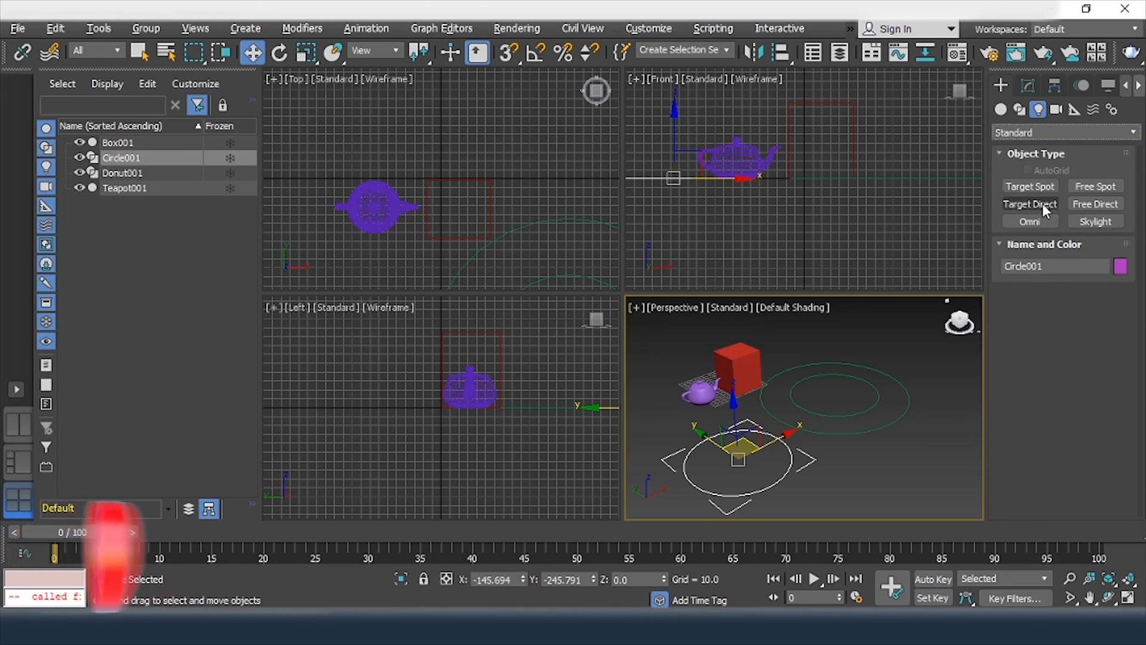
click(1040, 222)
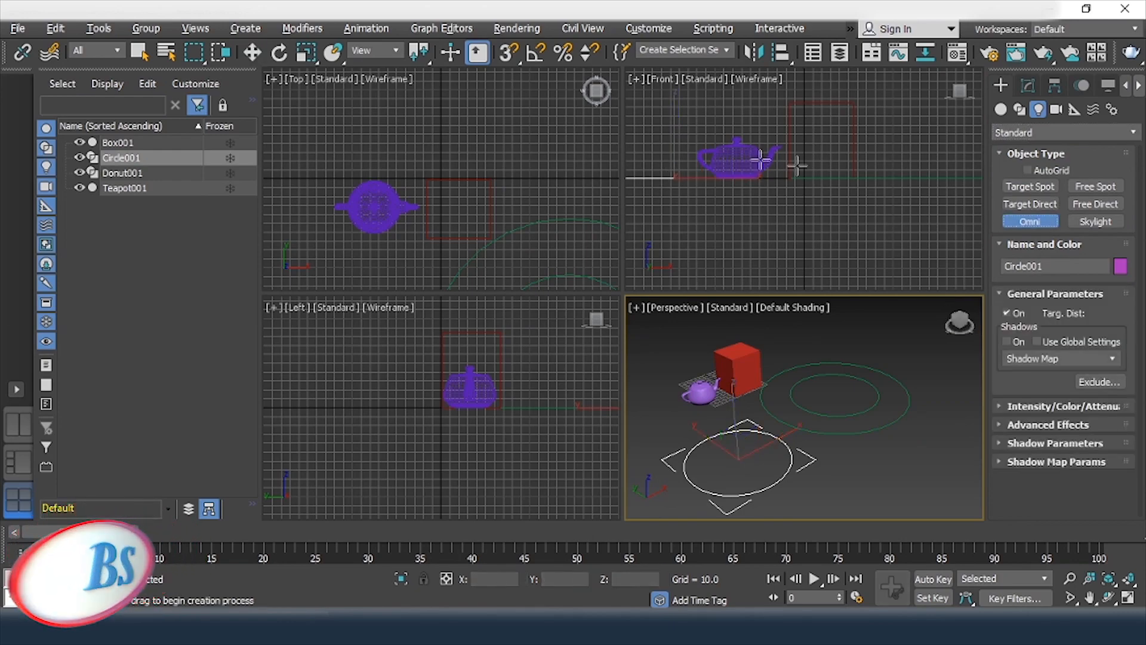
scroll(856, 265, down, 3)
click(838, 118)
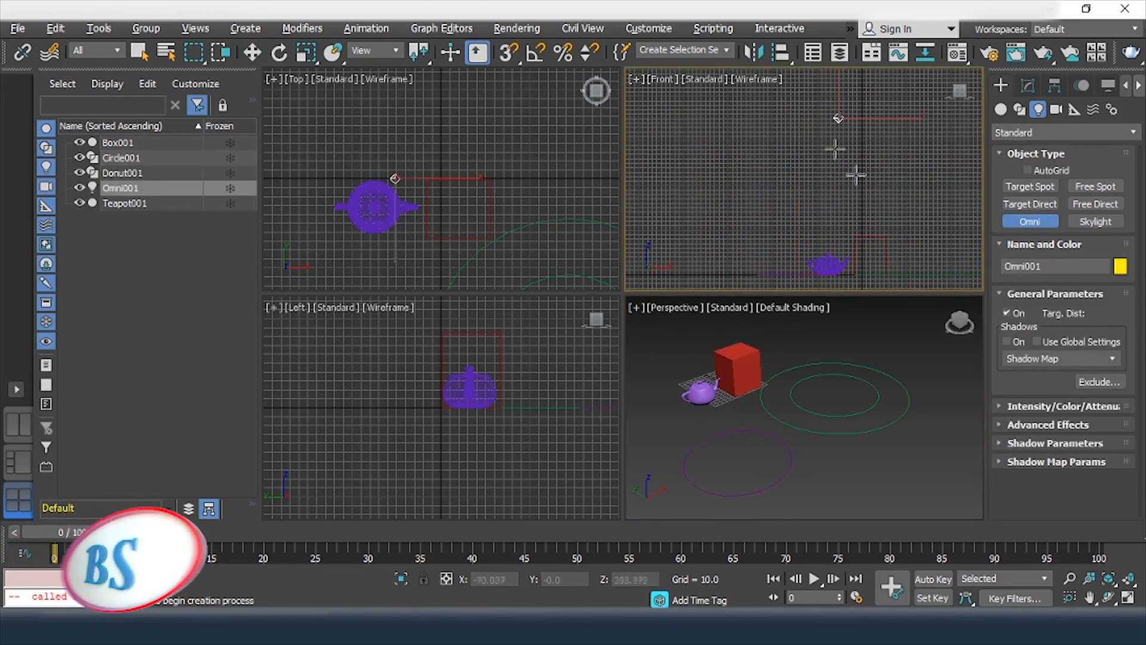
key(w)
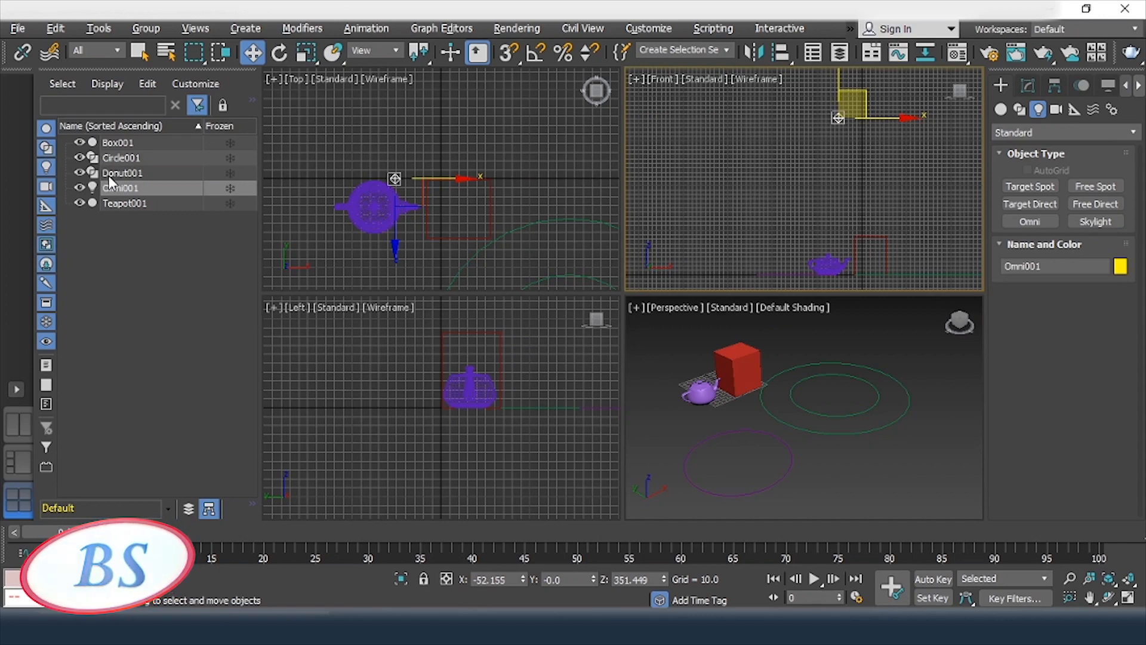
Step: Select the box, circle, donut, Omni light and teapot one after another in the Scene Explorer
click(105, 262)
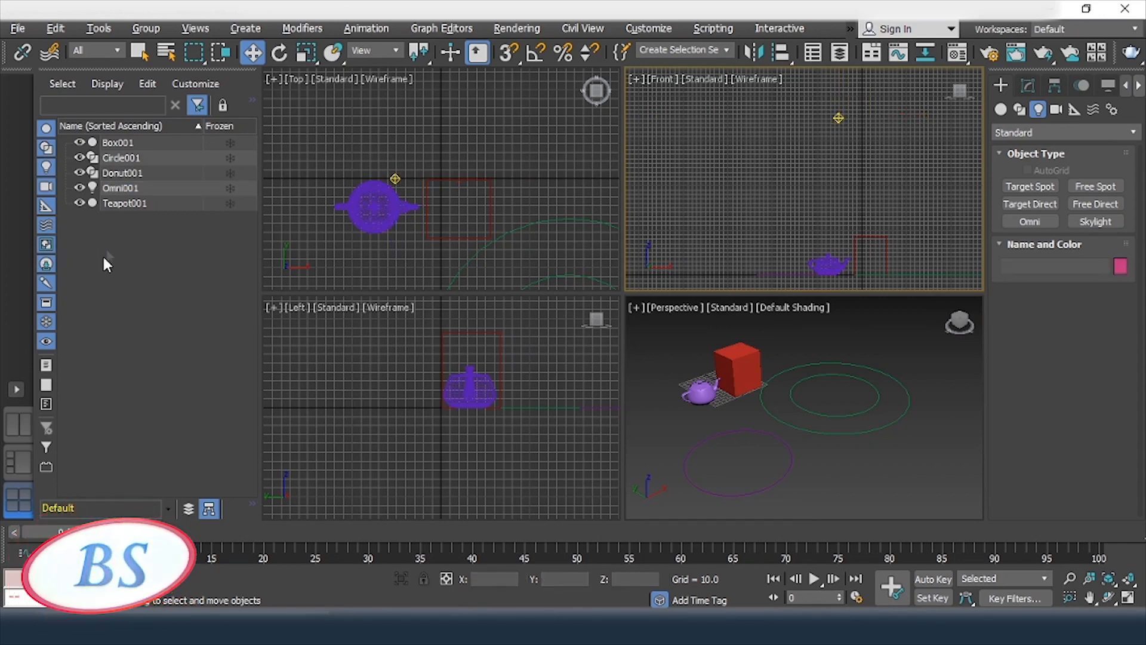
click(118, 143)
click(127, 158)
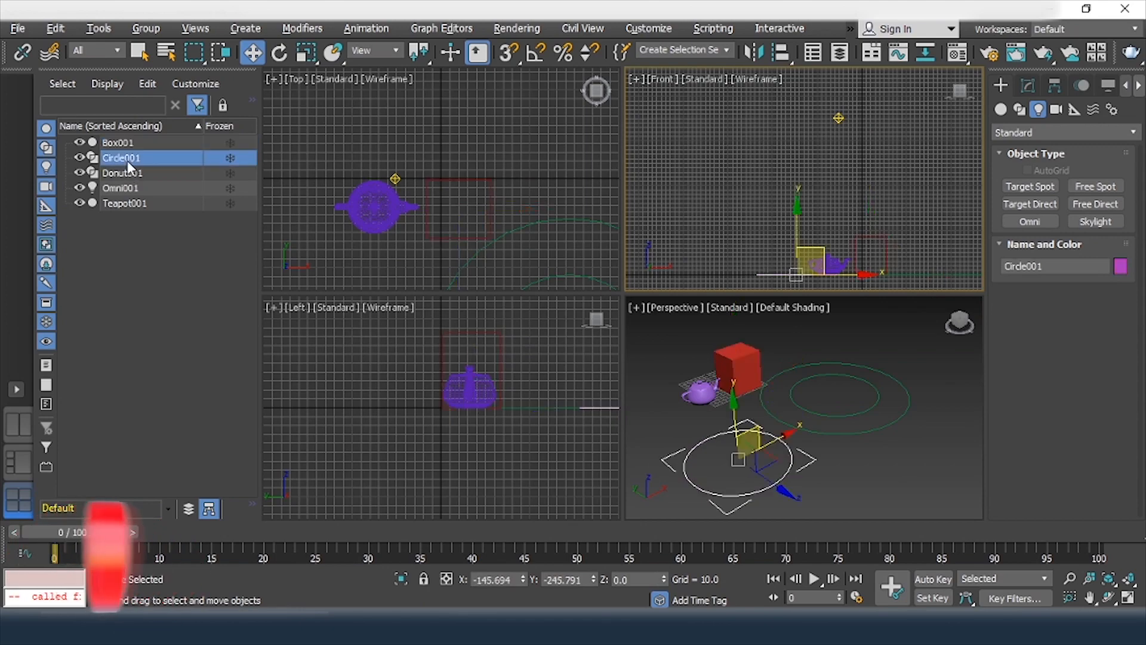
click(126, 171)
click(124, 188)
click(123, 203)
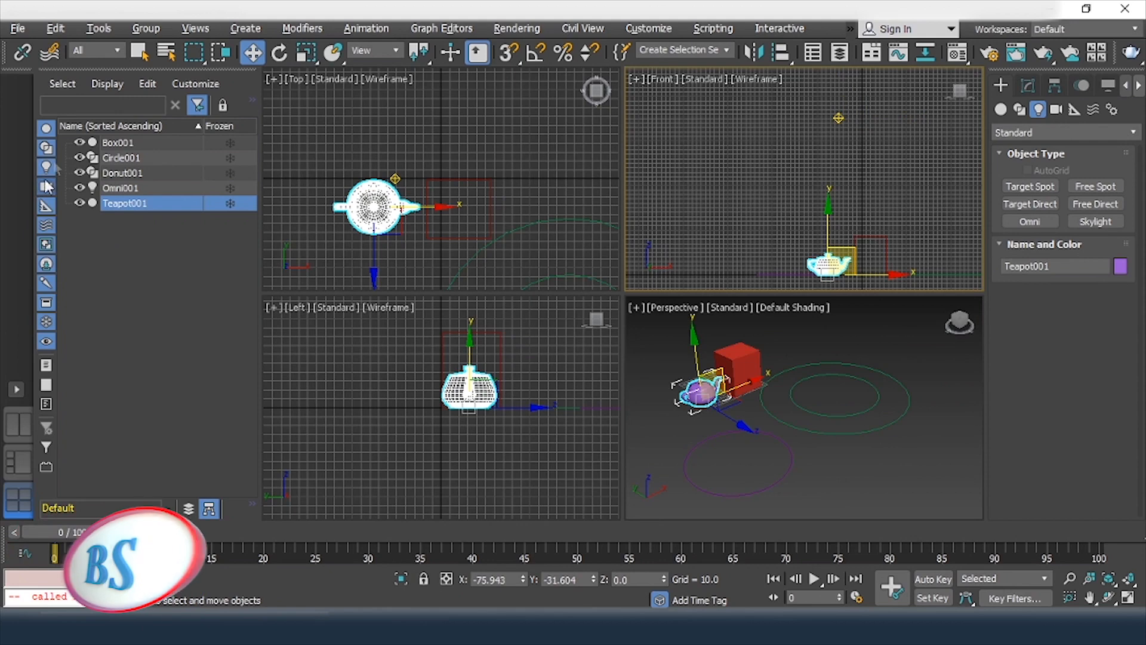
Step: Turn off the display of geometry objects in the Scene Explorer list, and turn it back on
click(46, 127)
click(45, 127)
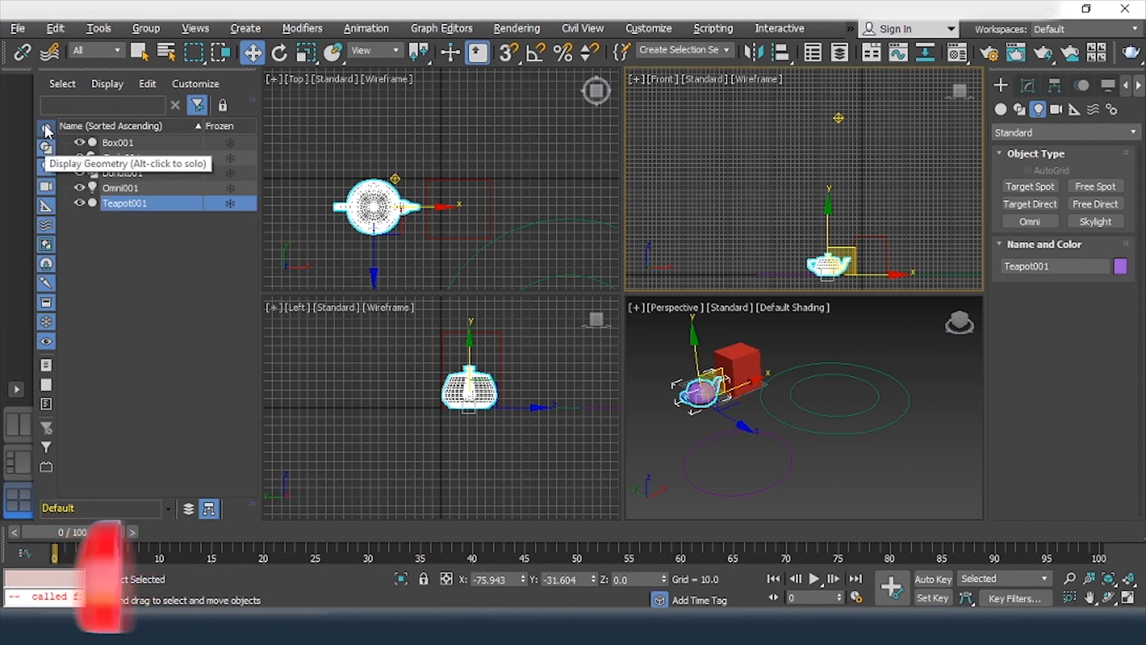
click(45, 127)
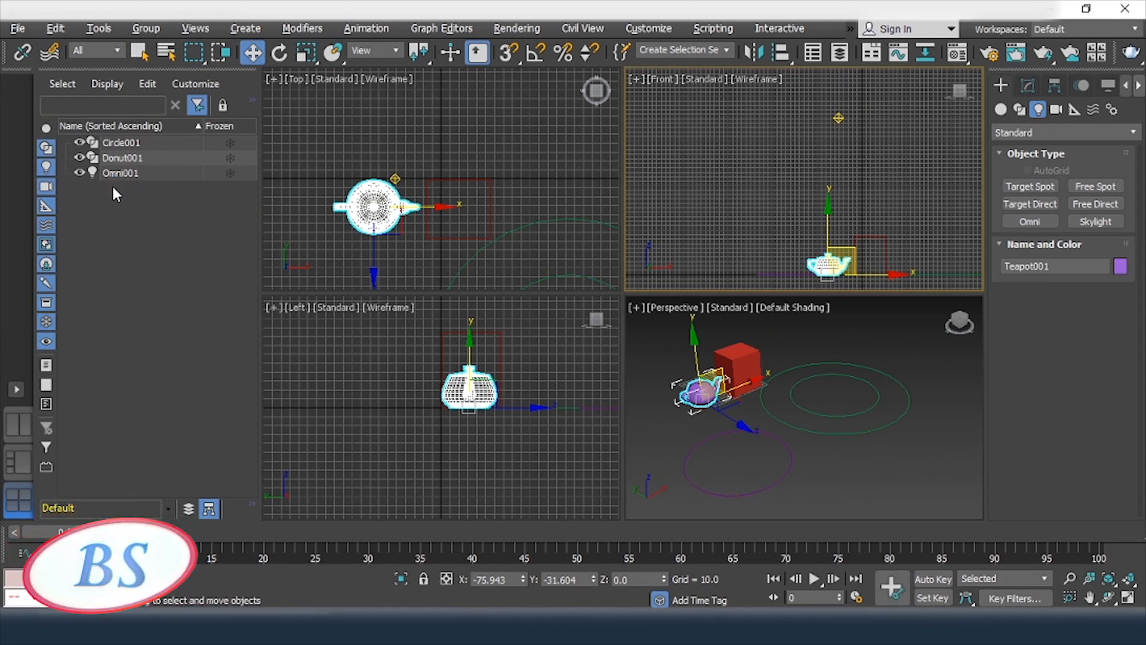
click(46, 130)
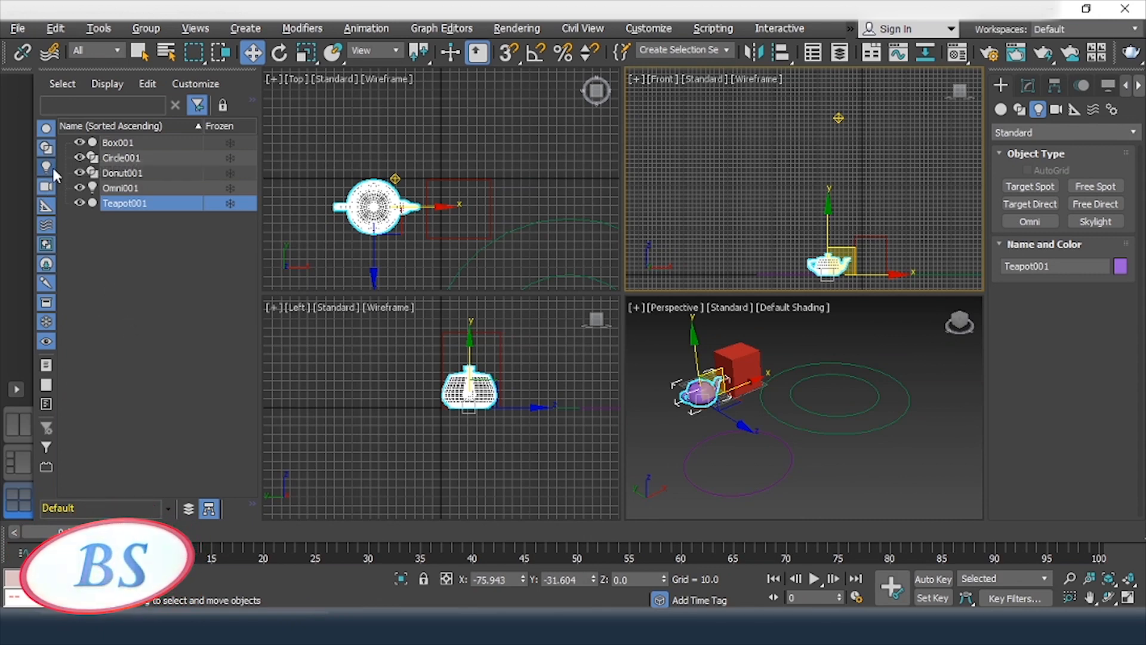
Step: Solo the geometry category in the Scene Explorer list twice, restoring all object categories each time
alt+click(45, 129)
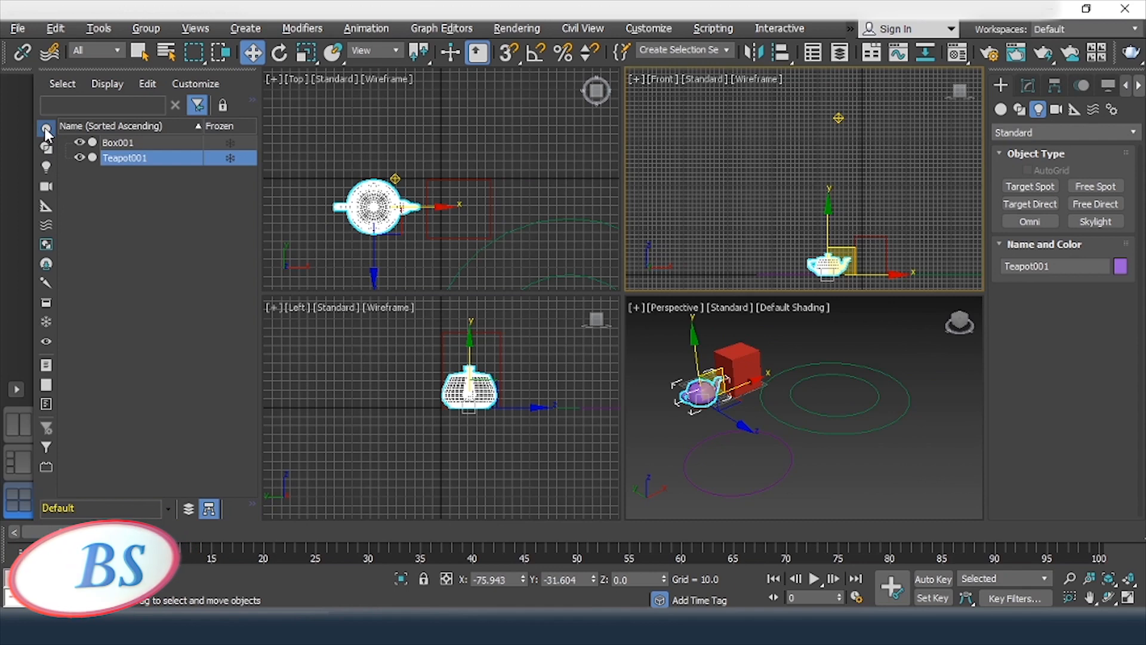
alt+click(46, 129)
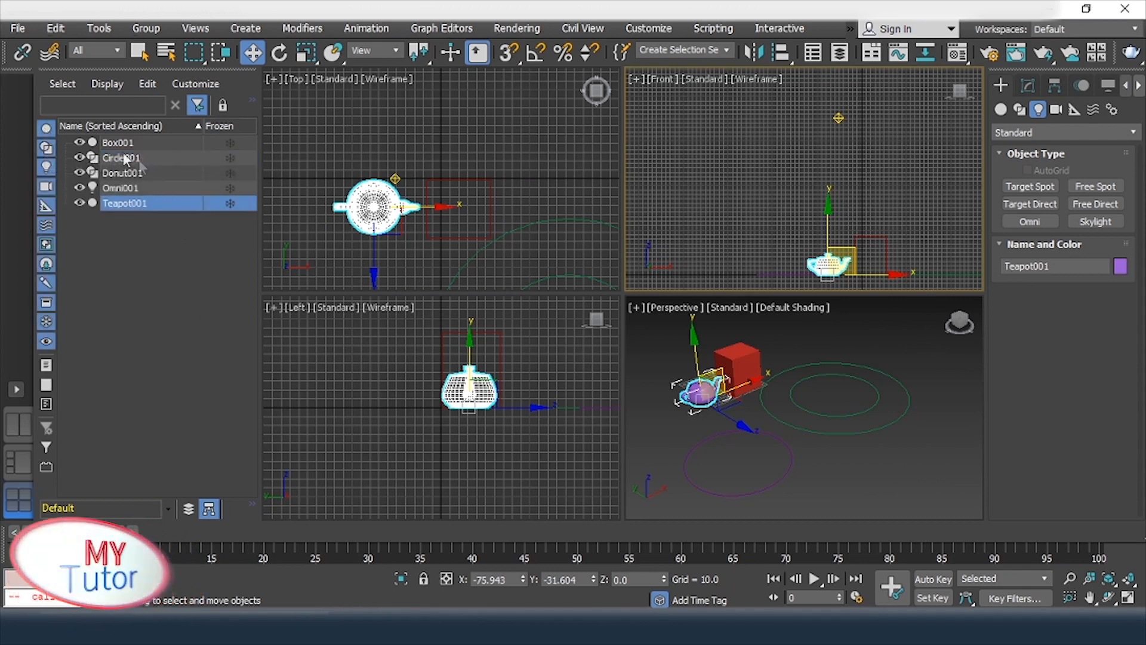
alt+click(46, 129)
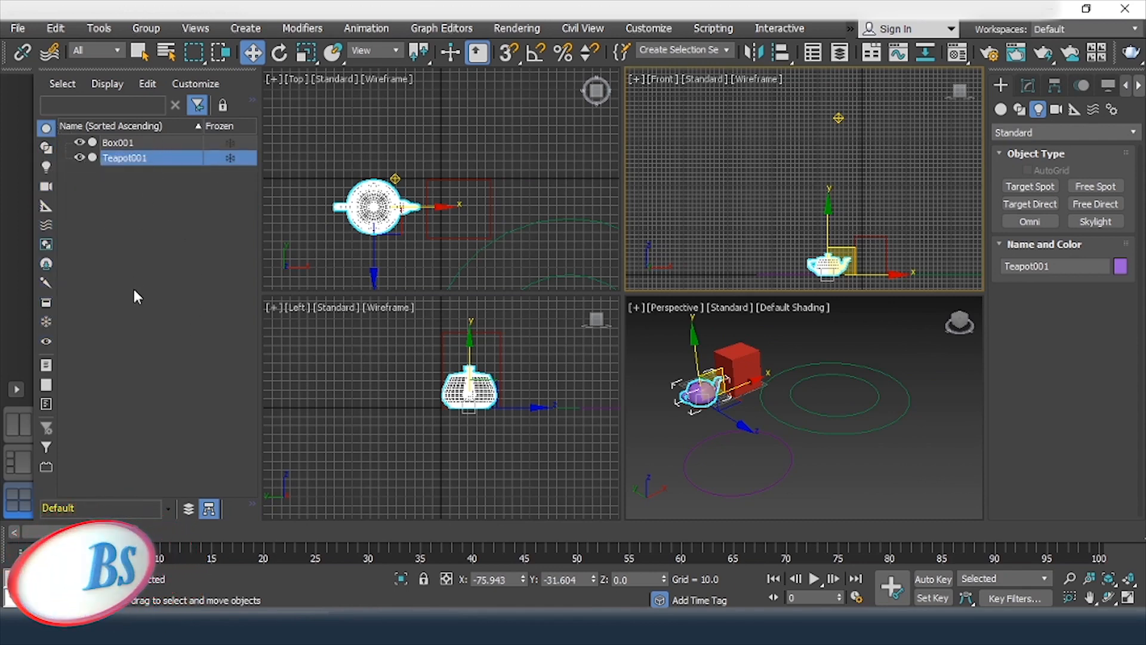
alt+click(46, 131)
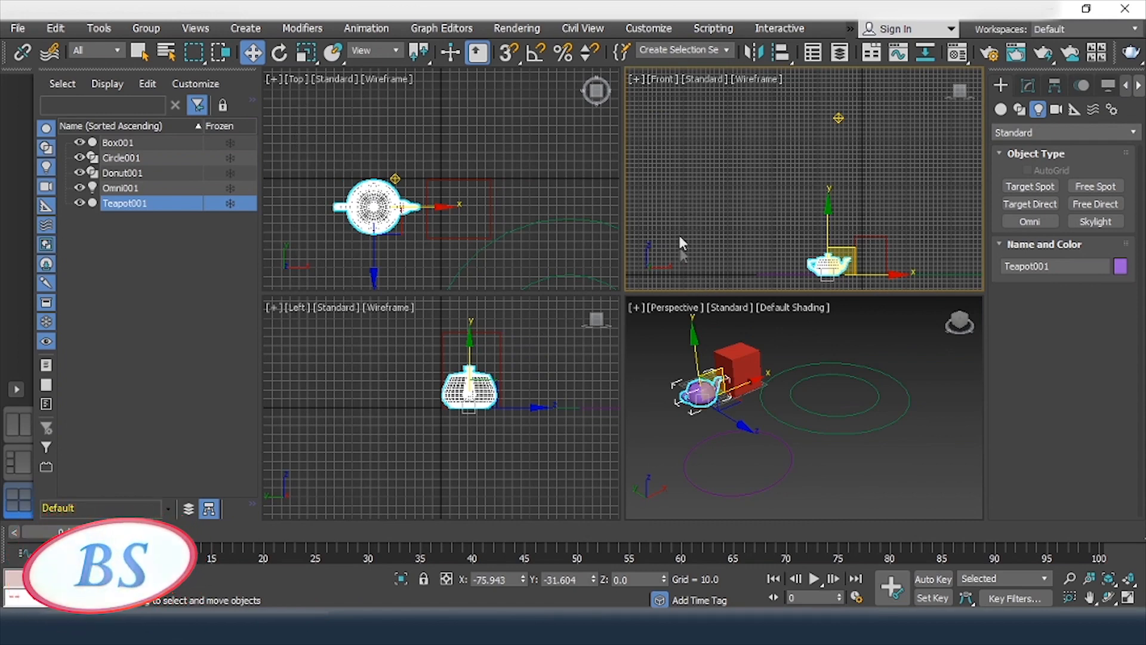
Step: Change the Front, Perspective and Left viewports to the Top view
click(664, 81)
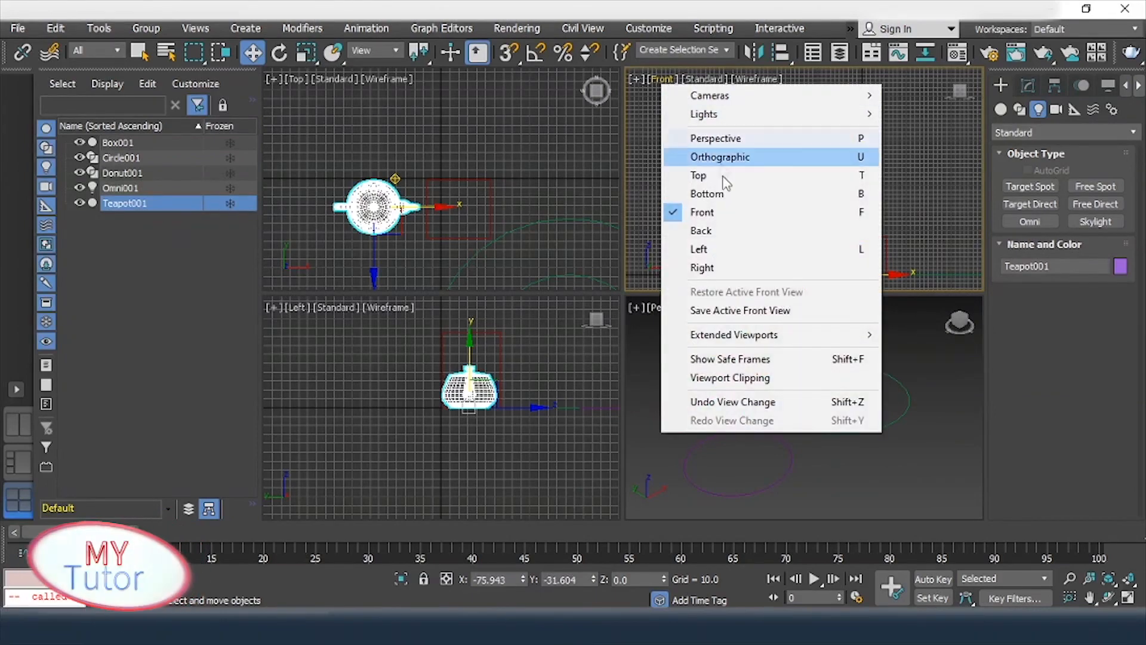
click(717, 177)
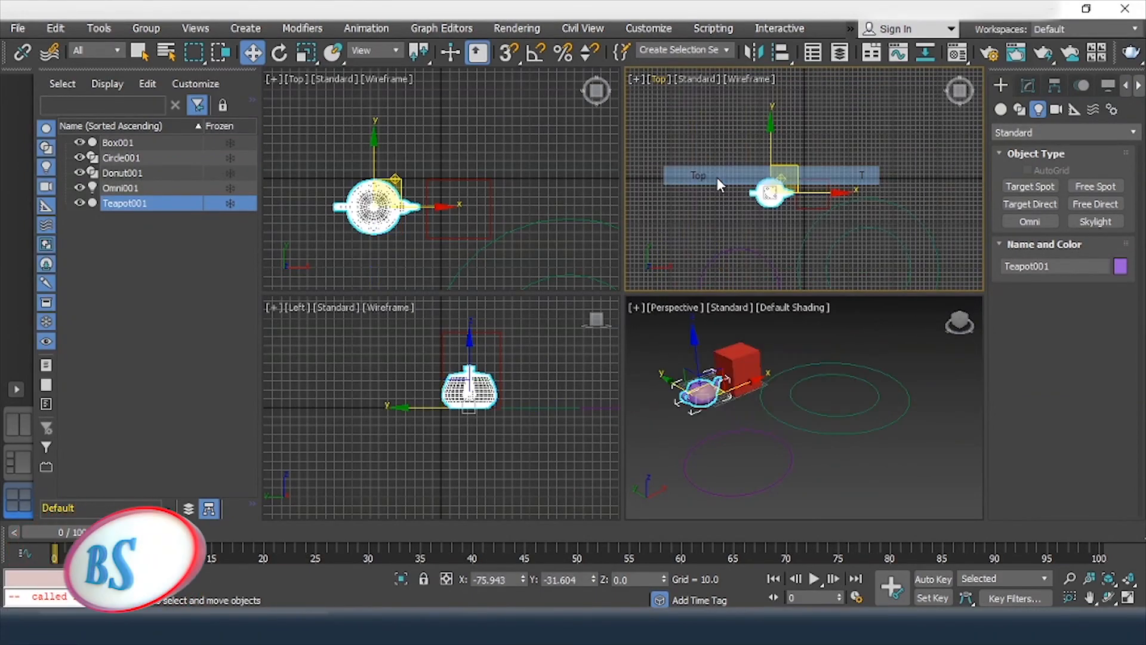
click(668, 307)
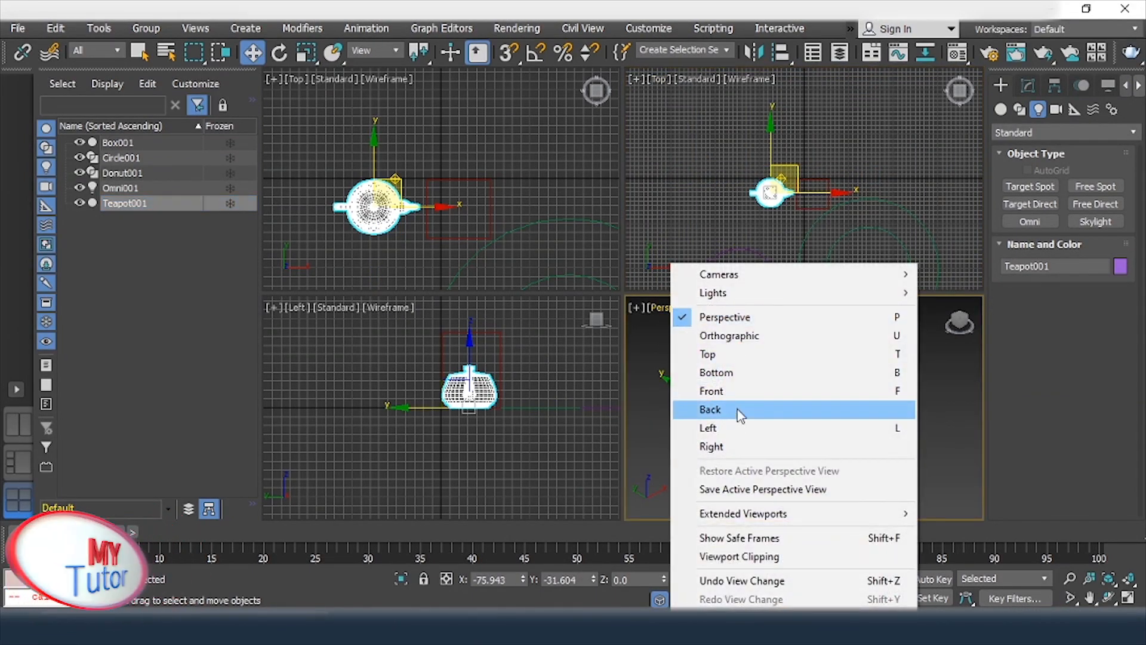
click(736, 354)
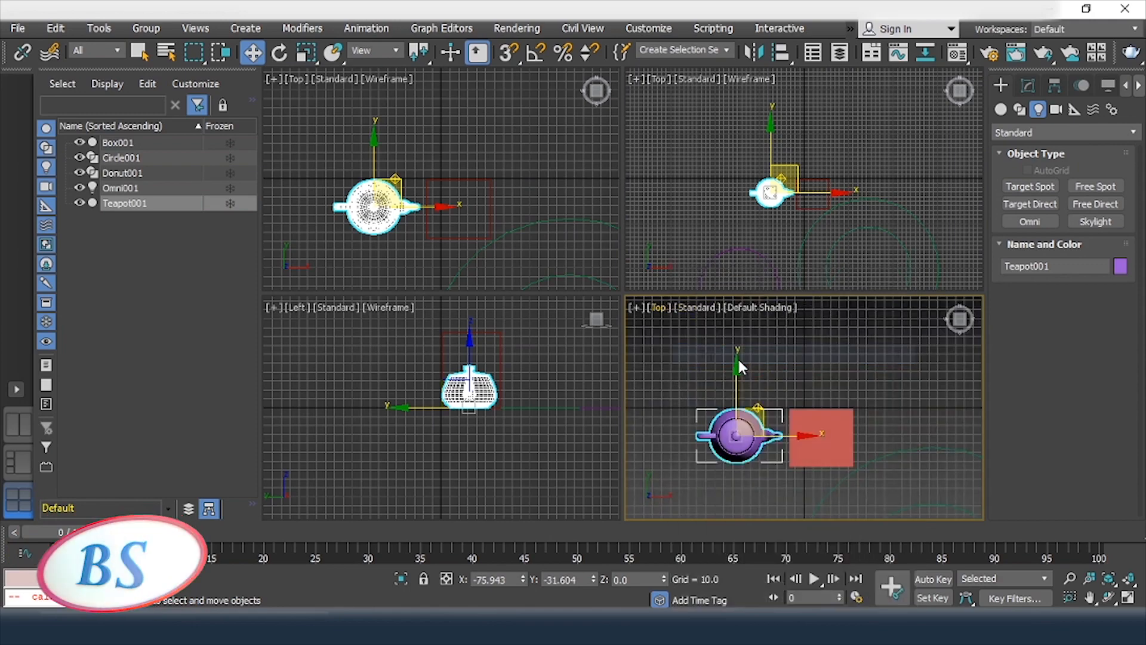
click(295, 307)
click(293, 307)
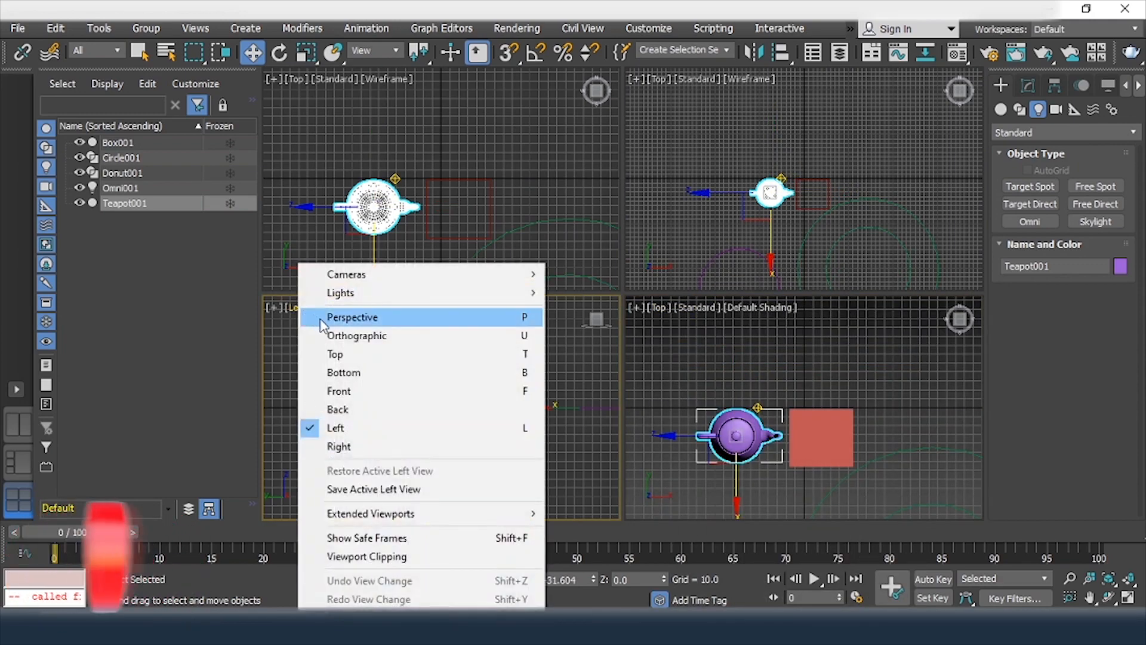
click(338, 355)
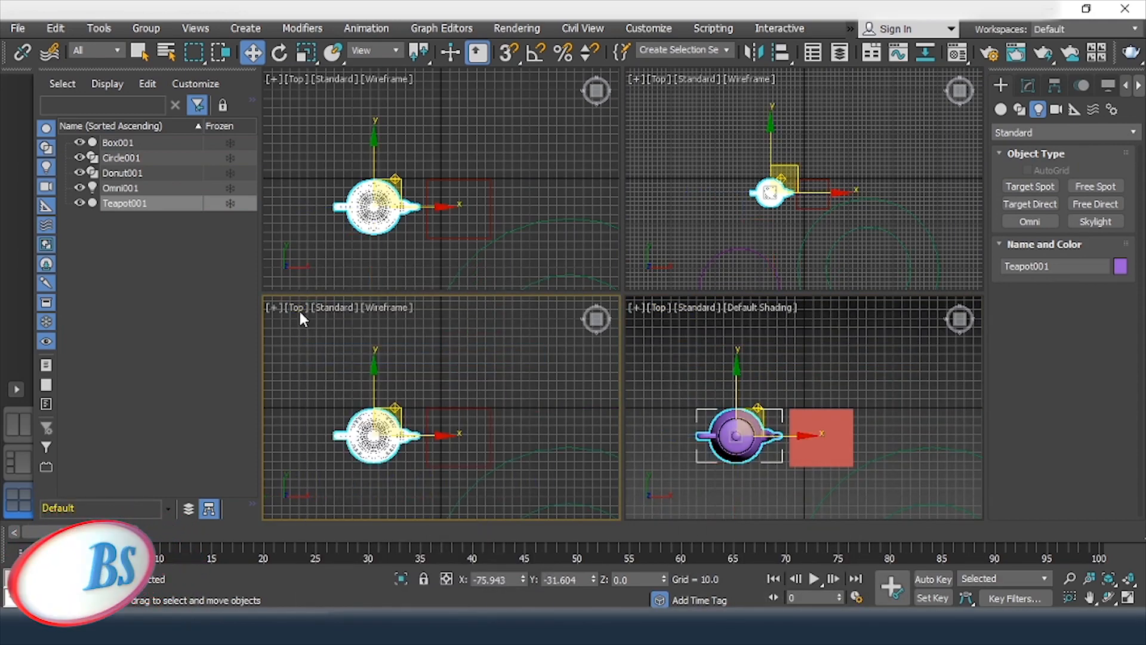
Step: Switch the former Left viewport to Perspective and orbit it to view the teapot and box from an angle
click(299, 314)
click(357, 320)
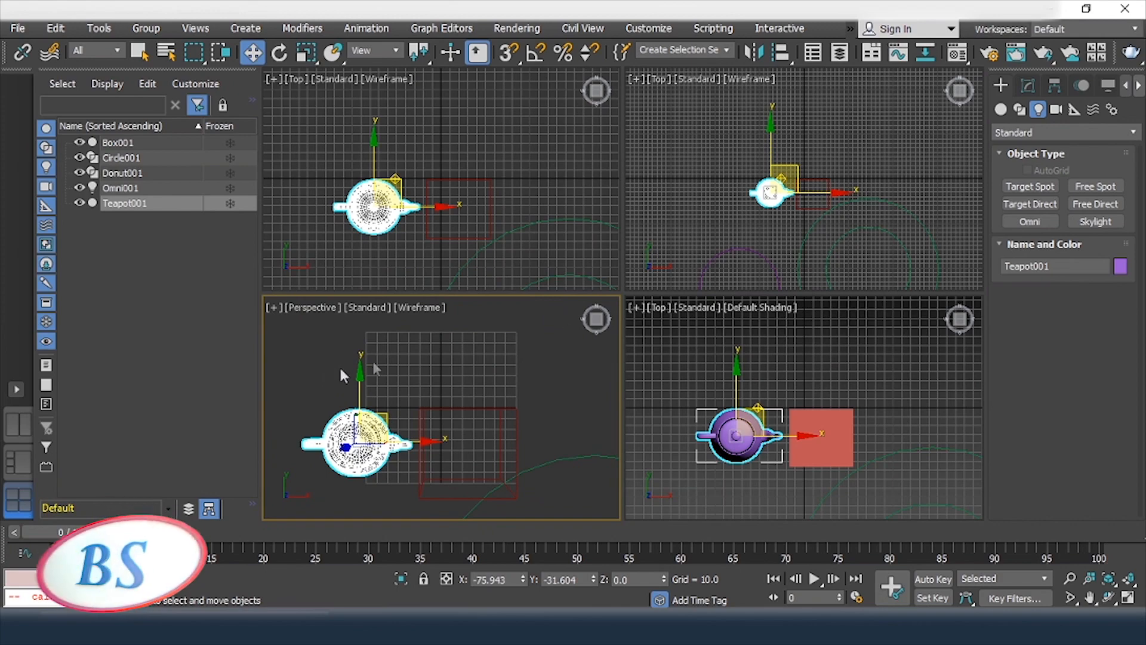
drag(585, 307, 538, 418)
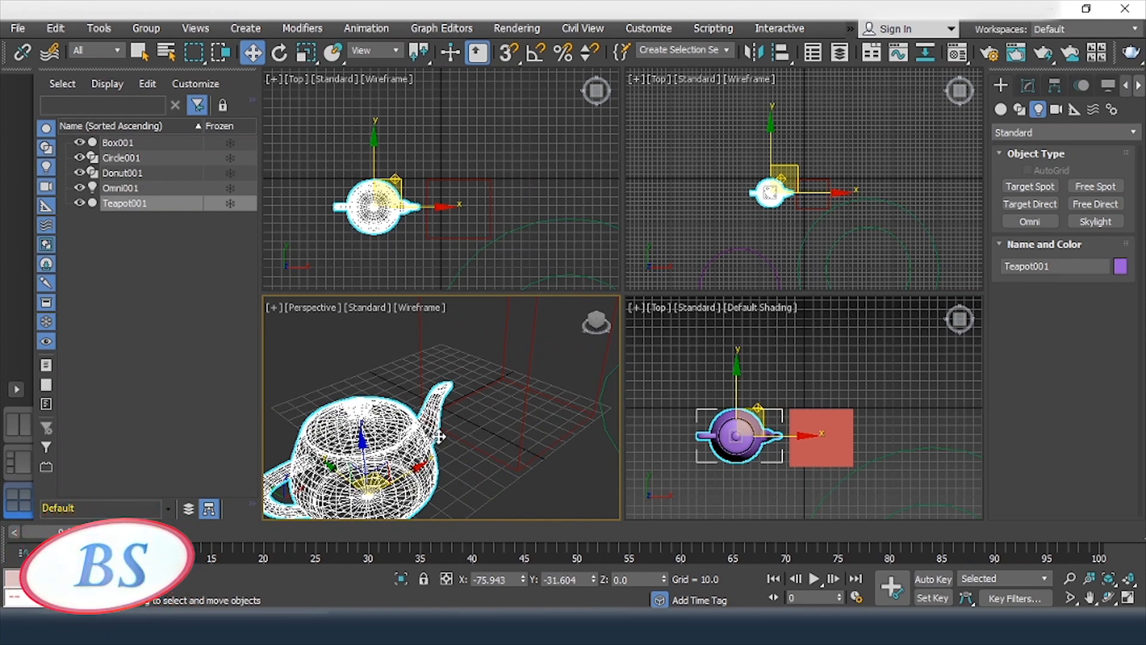
click(527, 449)
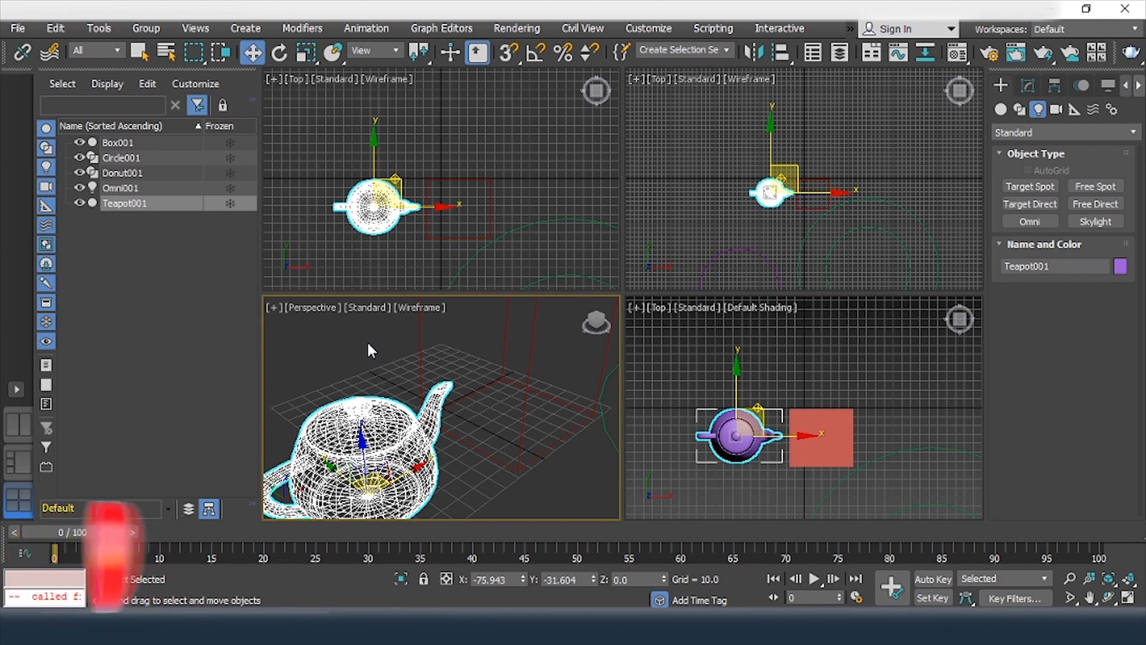
Step: Set the Perspective viewport to Default Shading and deselect the teapot
click(429, 308)
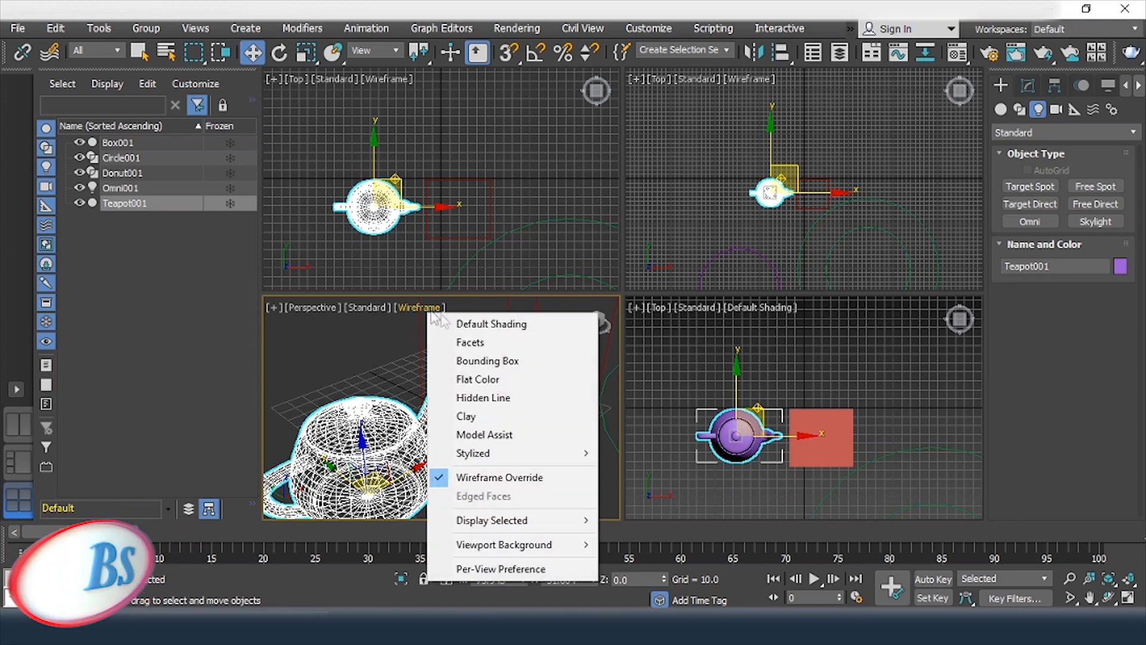
click(491, 328)
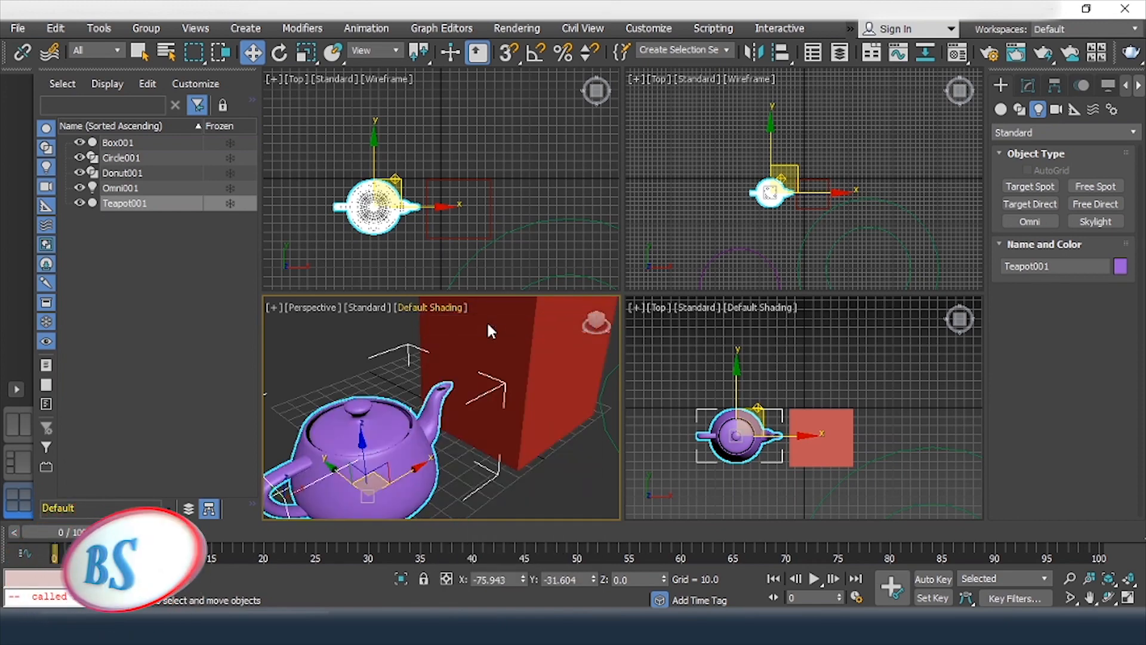
middle_drag(489, 369, 440, 392)
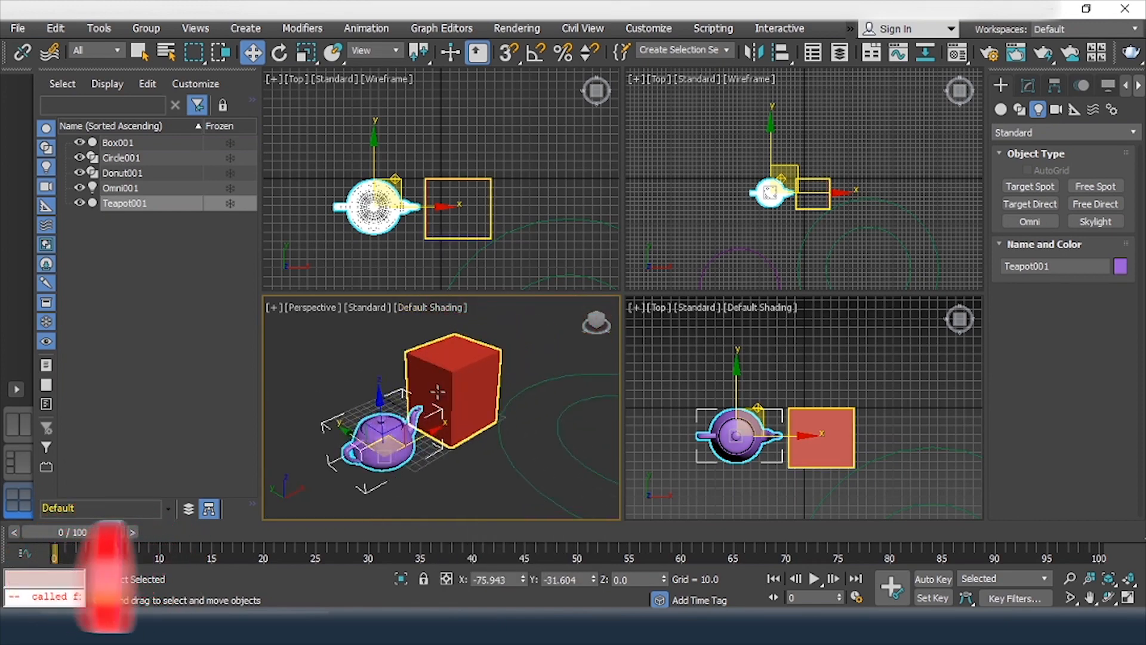
click(445, 307)
click(358, 350)
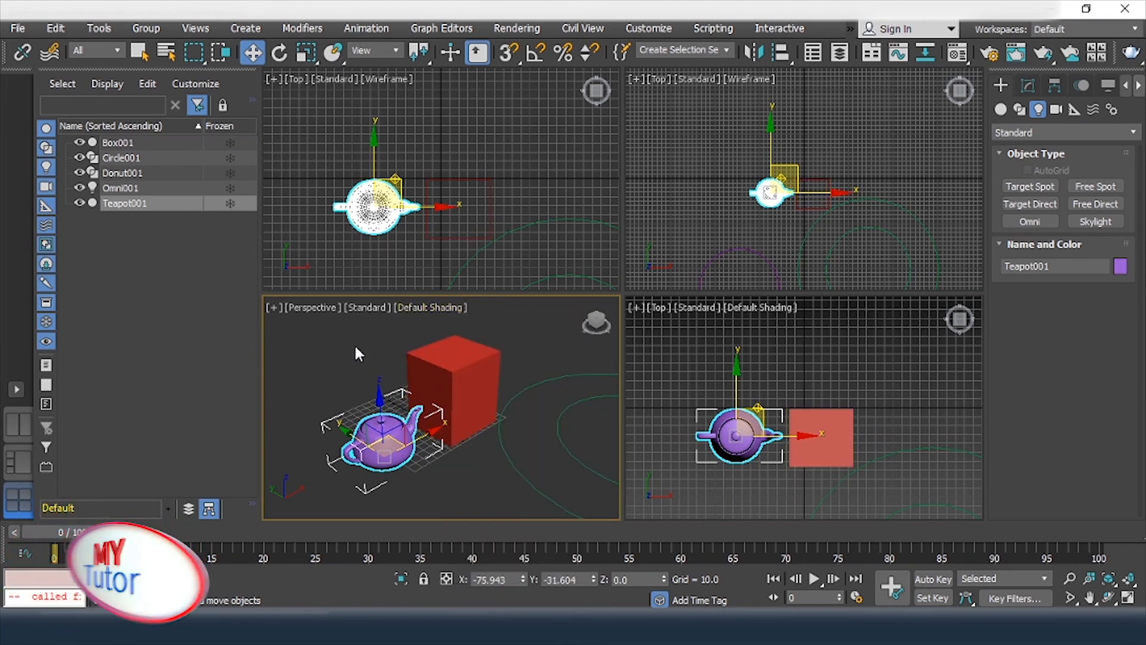
click(356, 348)
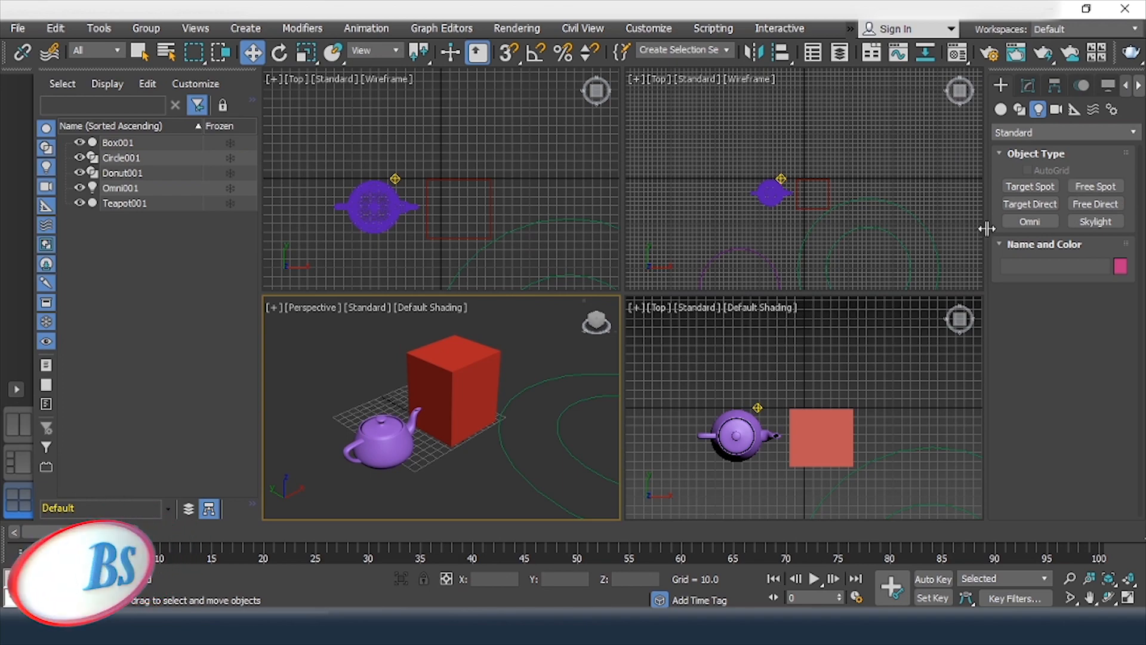
Step: Widen the command panel so that it has room for two columns
drag(980, 229, 952, 252)
drag(868, 249, 787, 245)
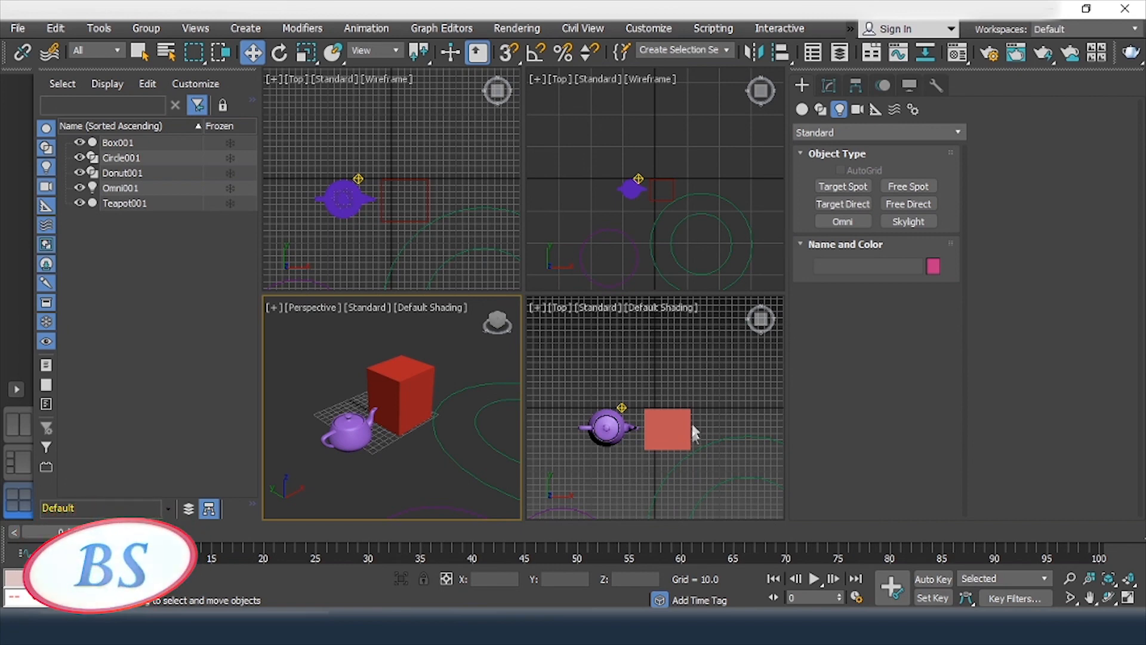
Step: Show the Omni light's modify parameters with Intensity/Color/Attenuation expanded, and narrow the command panel to one column
click(612, 425)
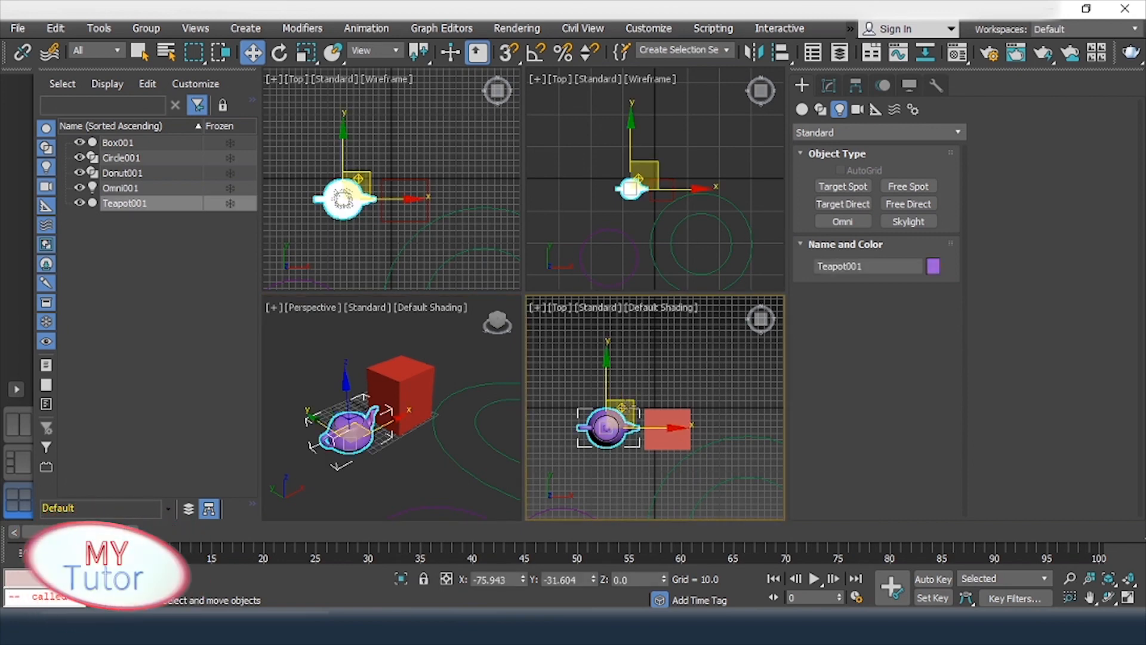
click(654, 390)
click(619, 410)
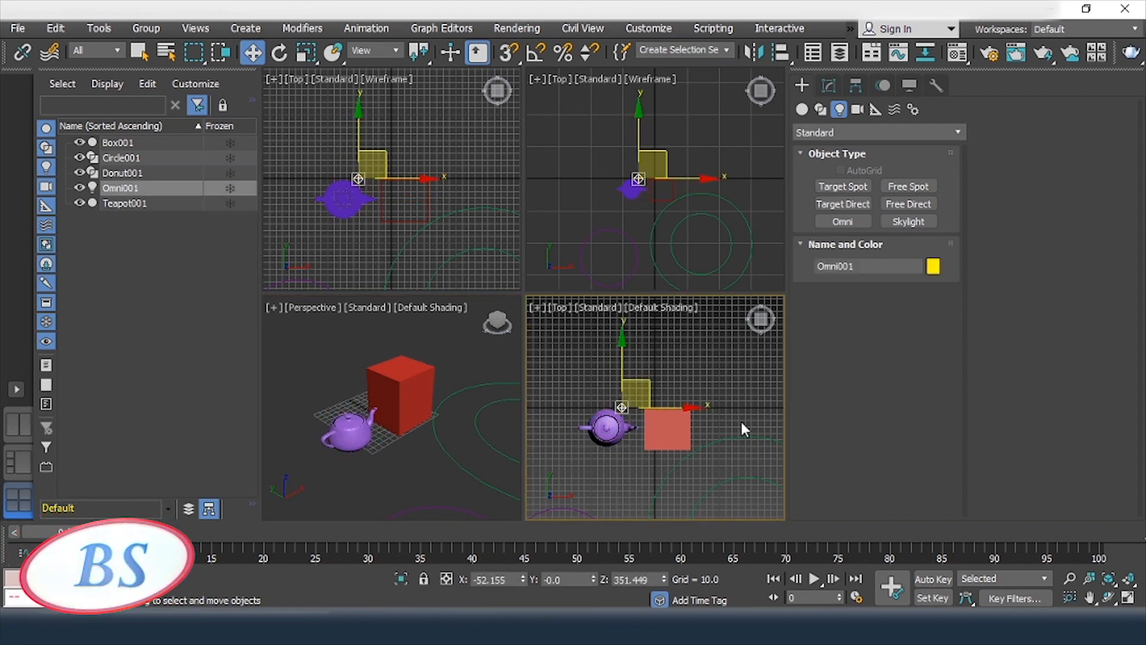
click(828, 84)
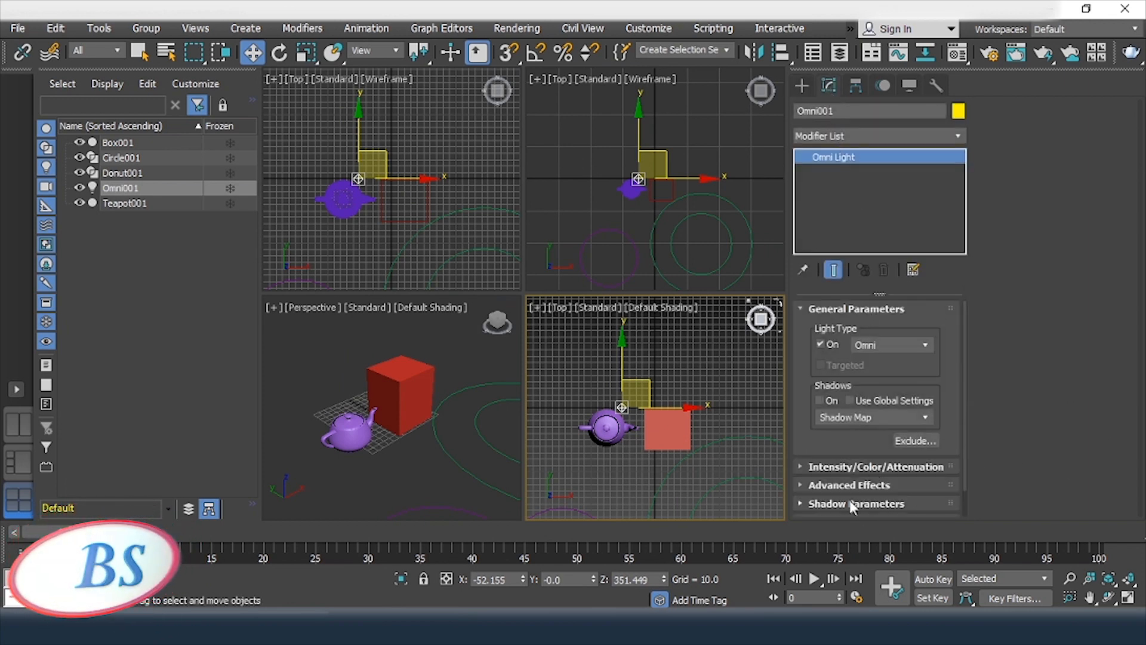
click(844, 466)
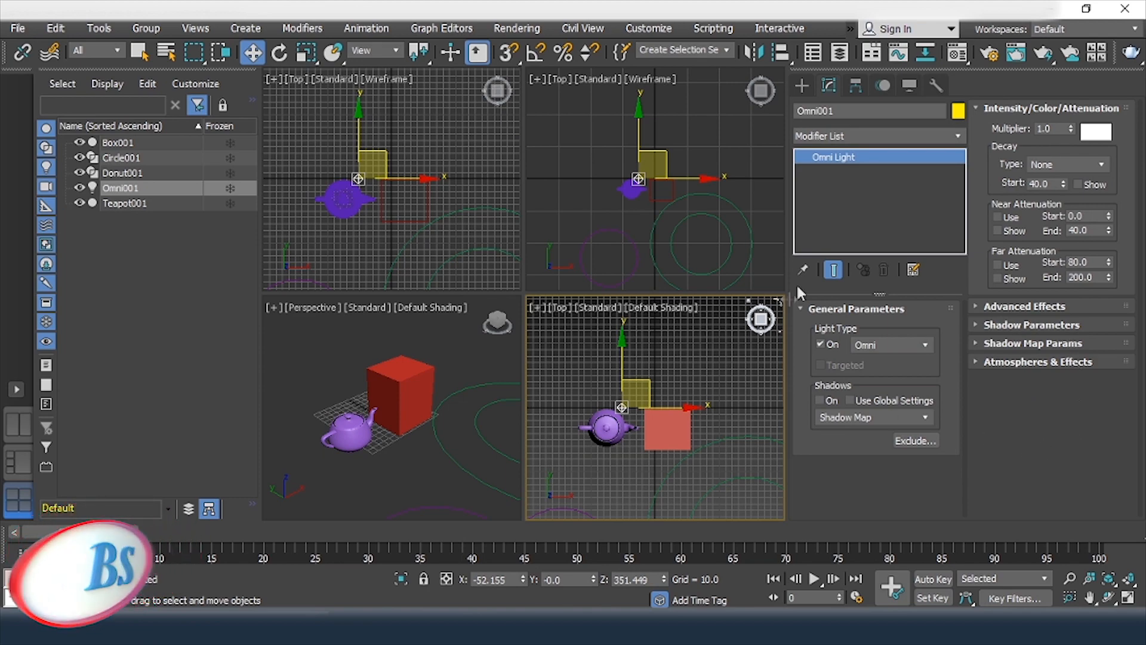
drag(785, 274, 968, 282)
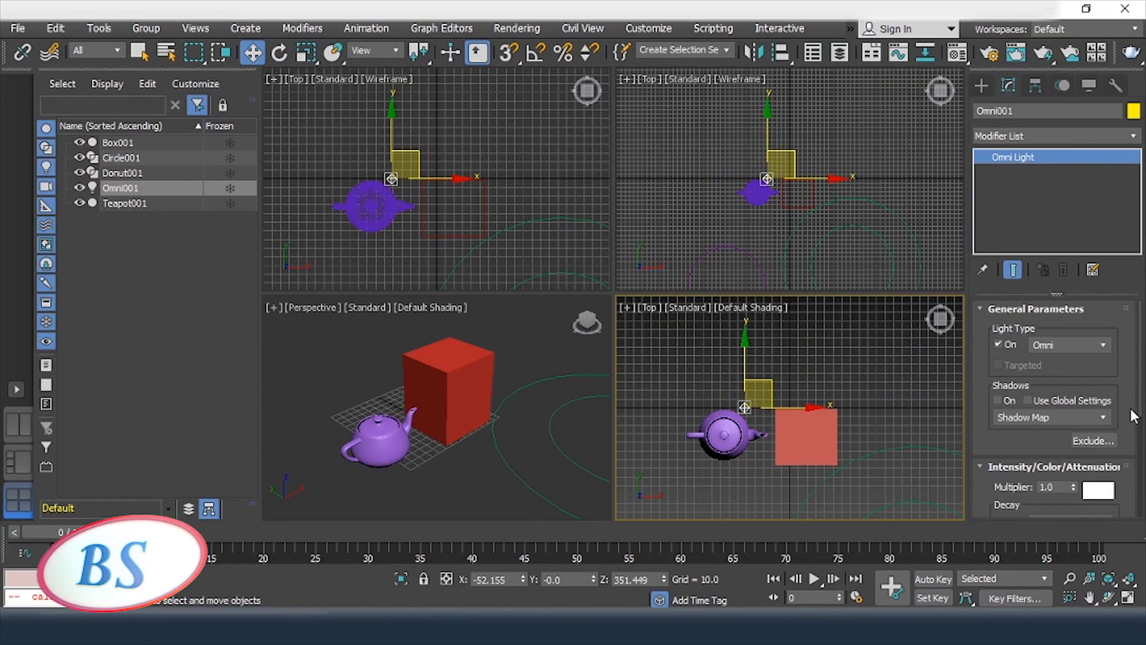
Step: Look through the Omni light's remaining parameters down to its attenuation settings, and show the Standard Primitives creation options
scroll(1140, 401, down, 5)
drag(1144, 477, 1144, 504)
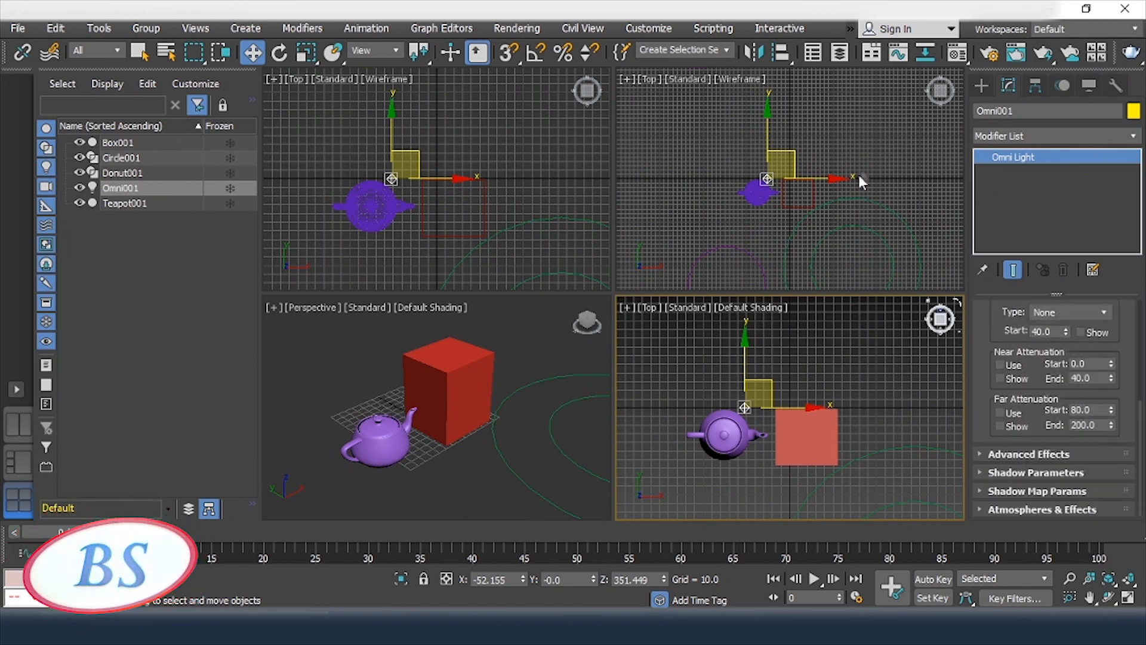
click(981, 86)
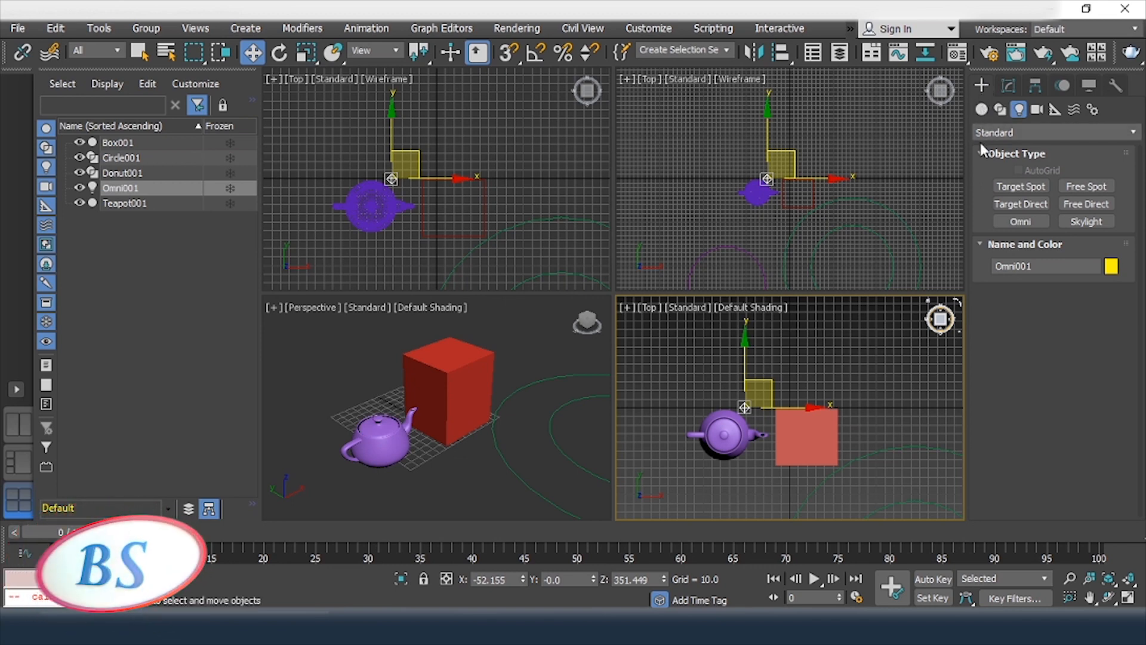
click(246, 30)
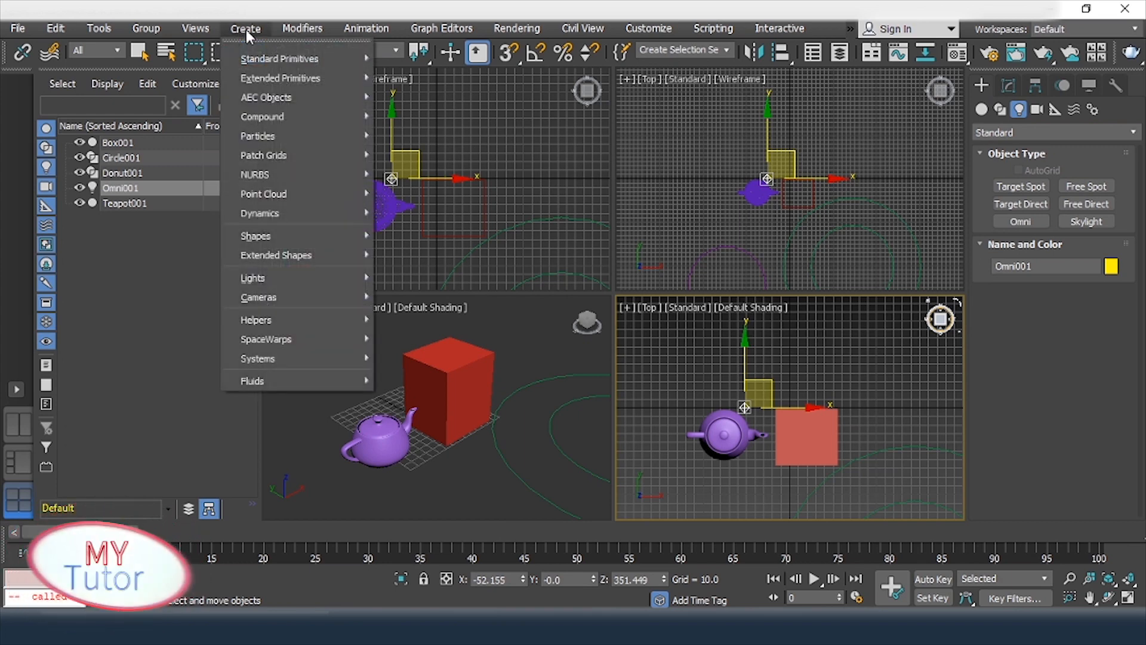
click(983, 88)
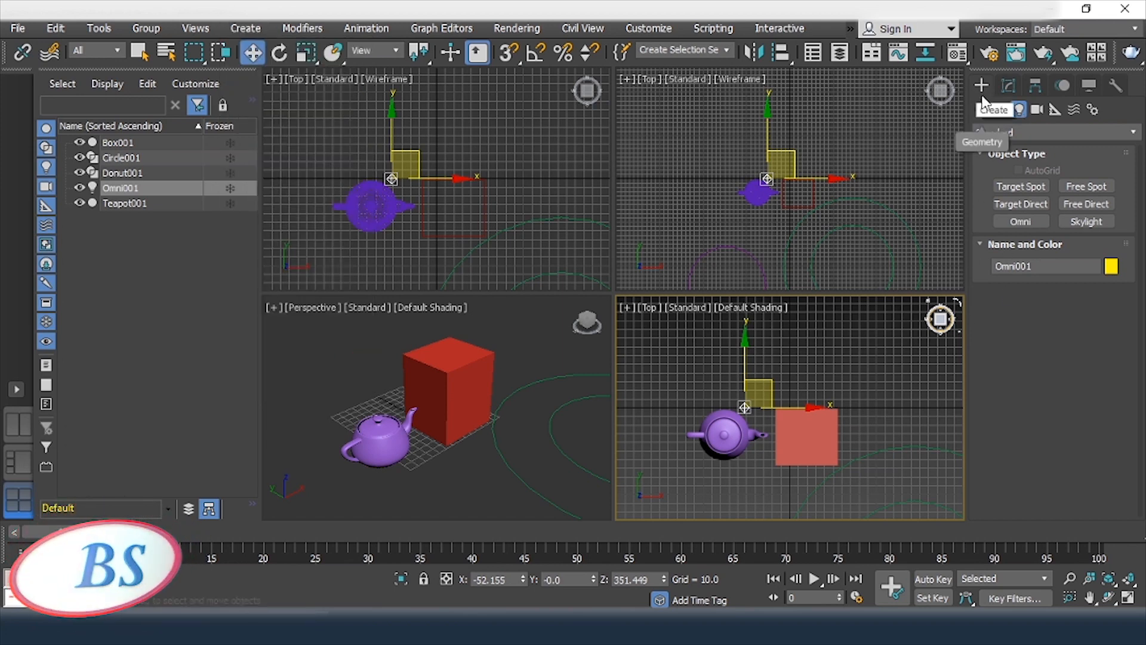
click(986, 109)
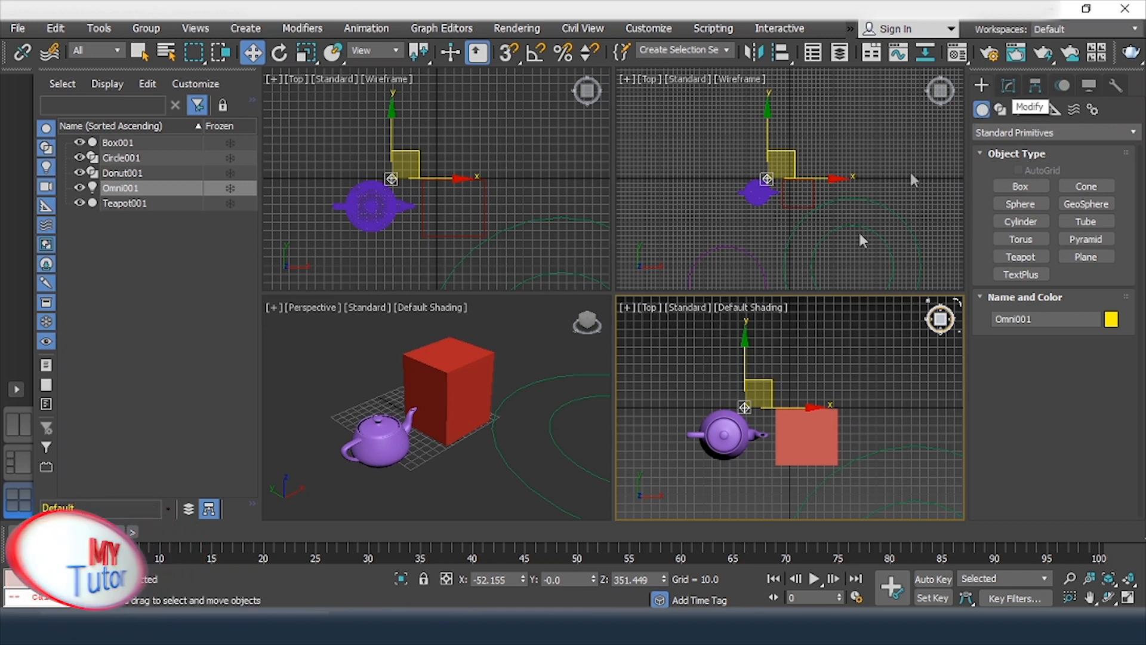
Step: Select the red box in the Perspective viewport and show its modify parameters
click(525, 351)
click(481, 352)
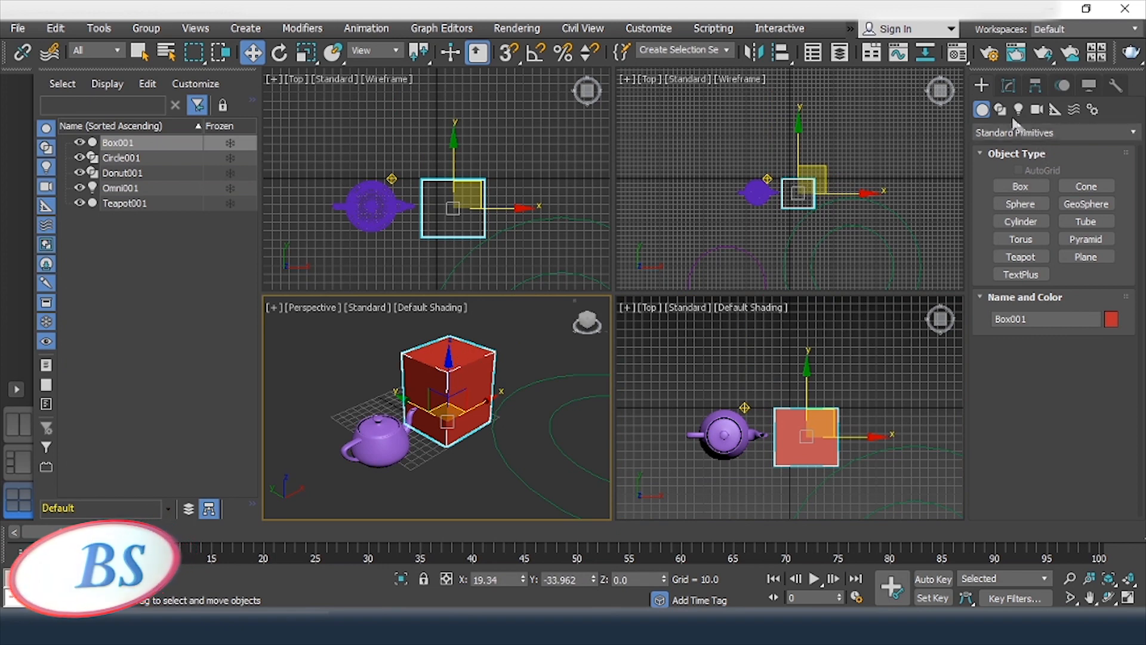
click(1010, 85)
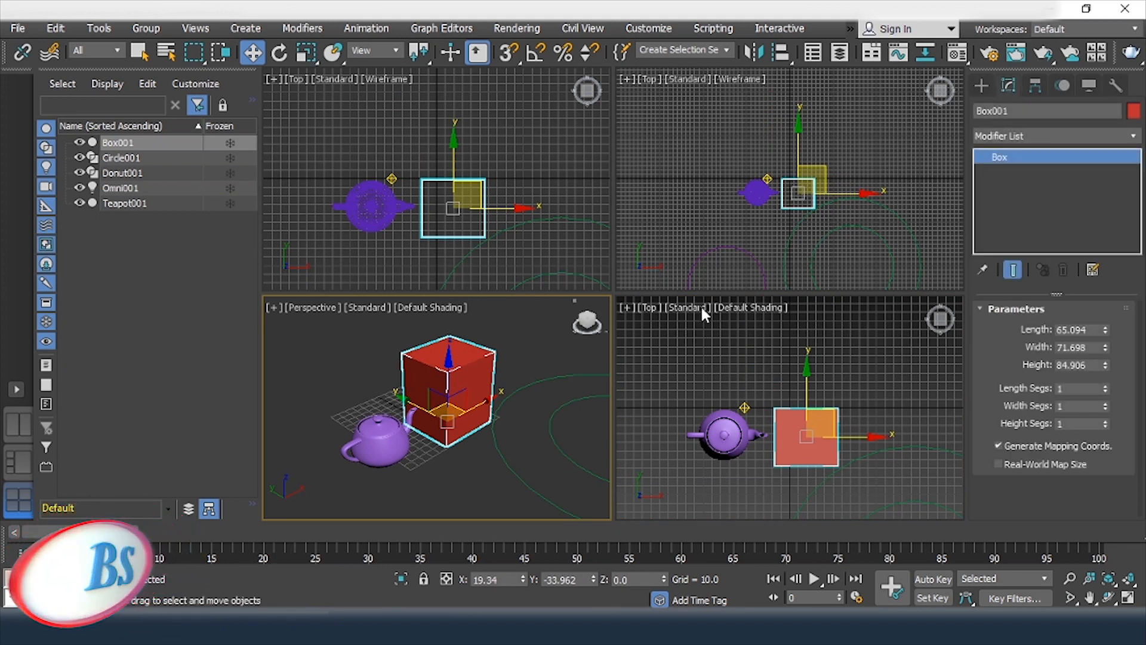
click(536, 355)
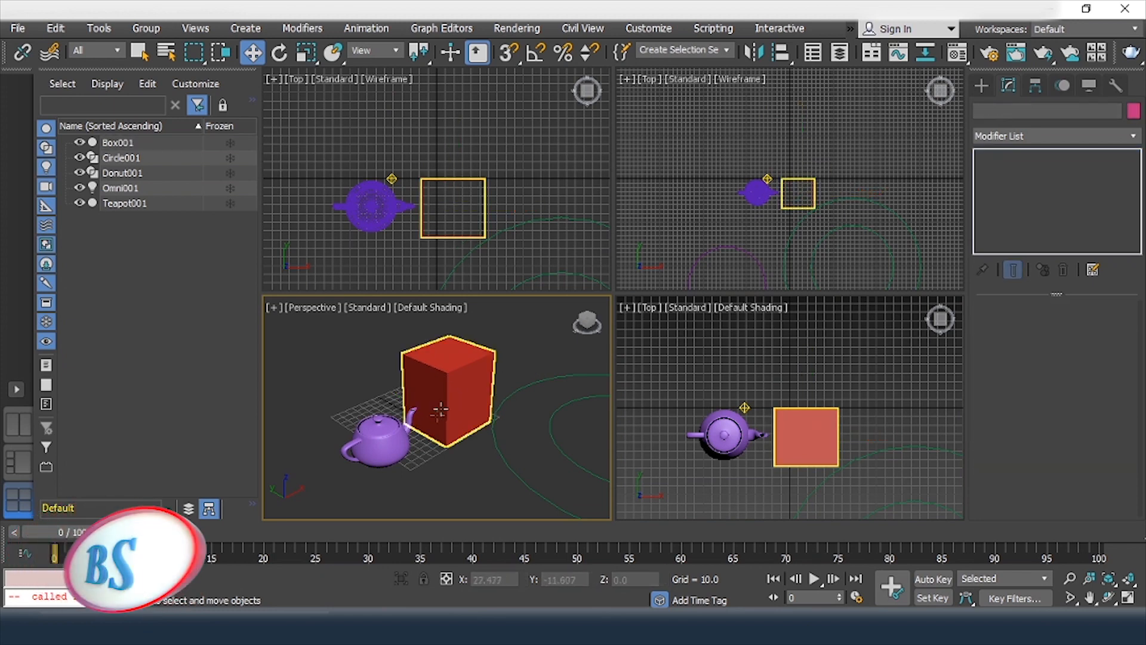
click(450, 386)
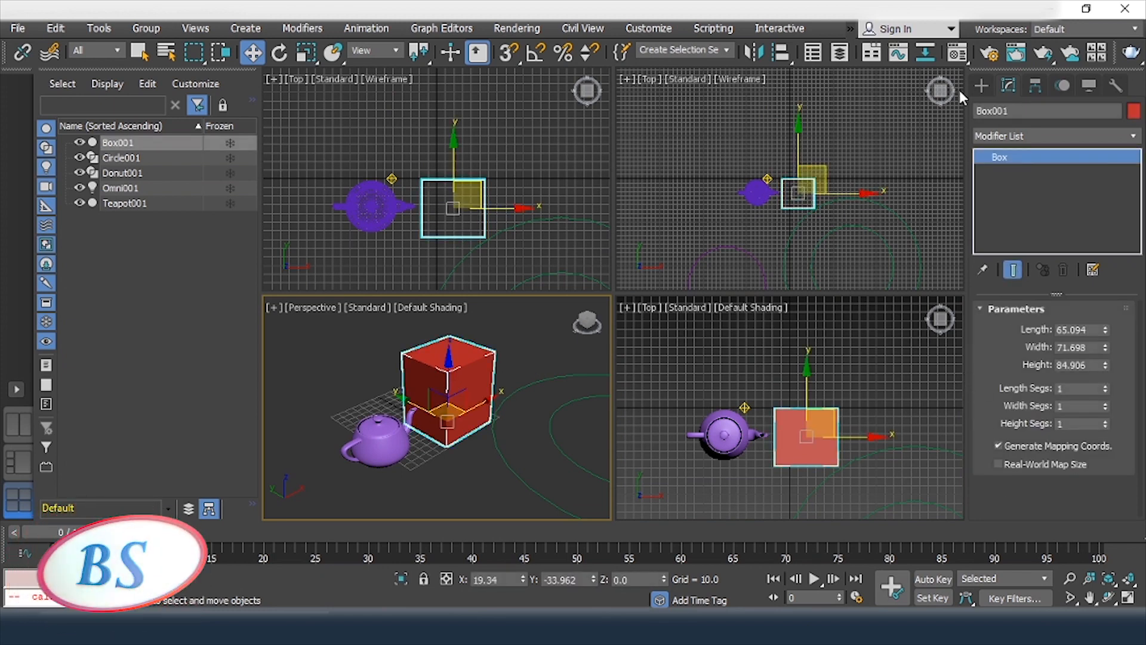
Step: Resize the box in its modify parameters to length 56.632, width 83.887 and height 79.811
click(981, 85)
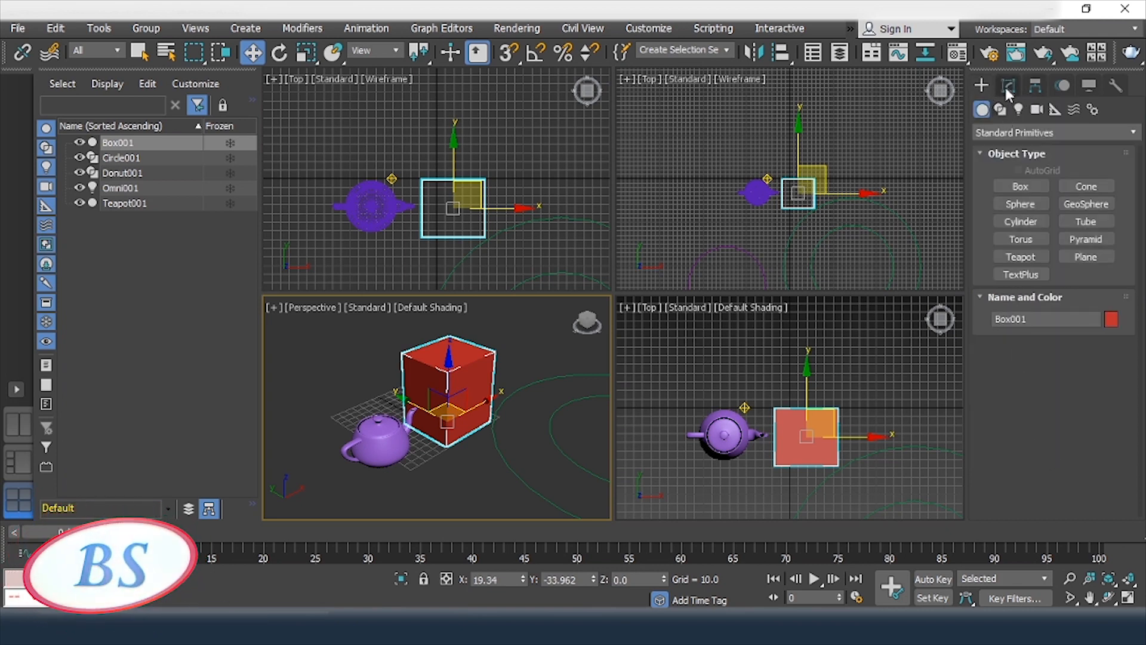
click(1006, 84)
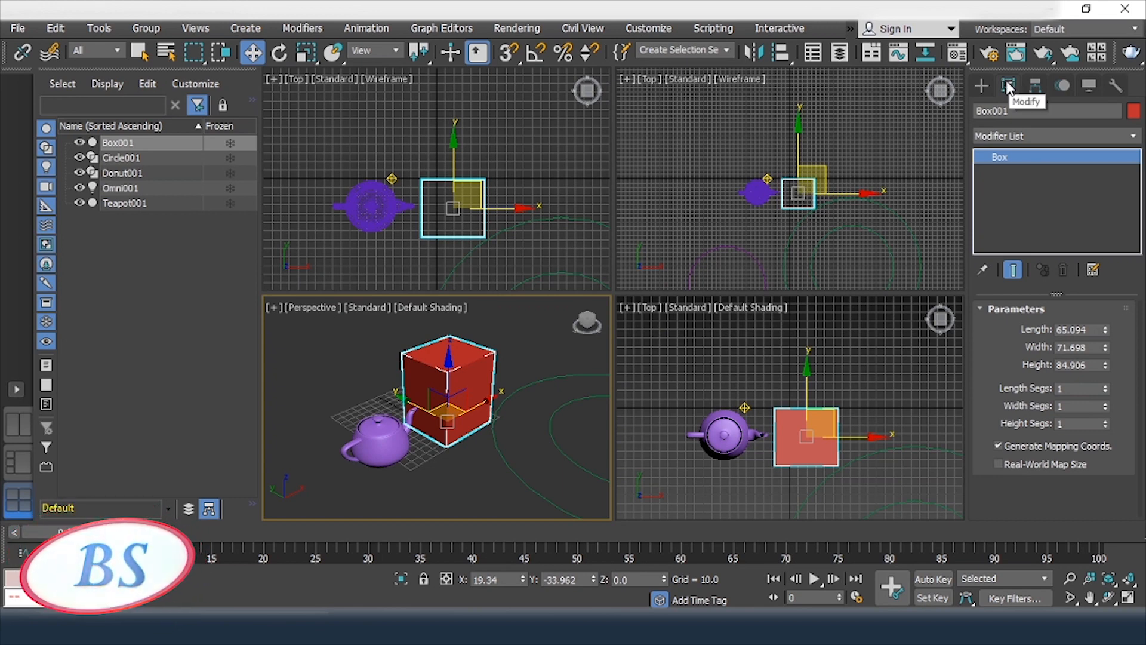
drag(1107, 332, 1096, 371)
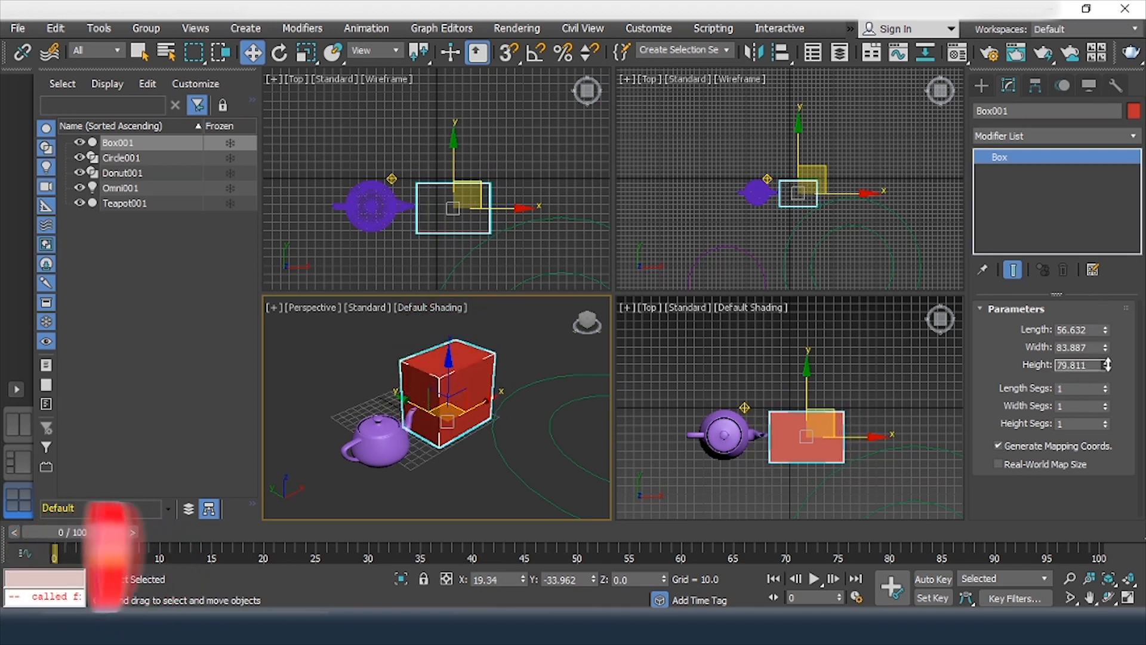
Step: View the box's Hierarchy, Motion, Display and Utilities settings, and return to the Standard Primitives creation options
click(1034, 87)
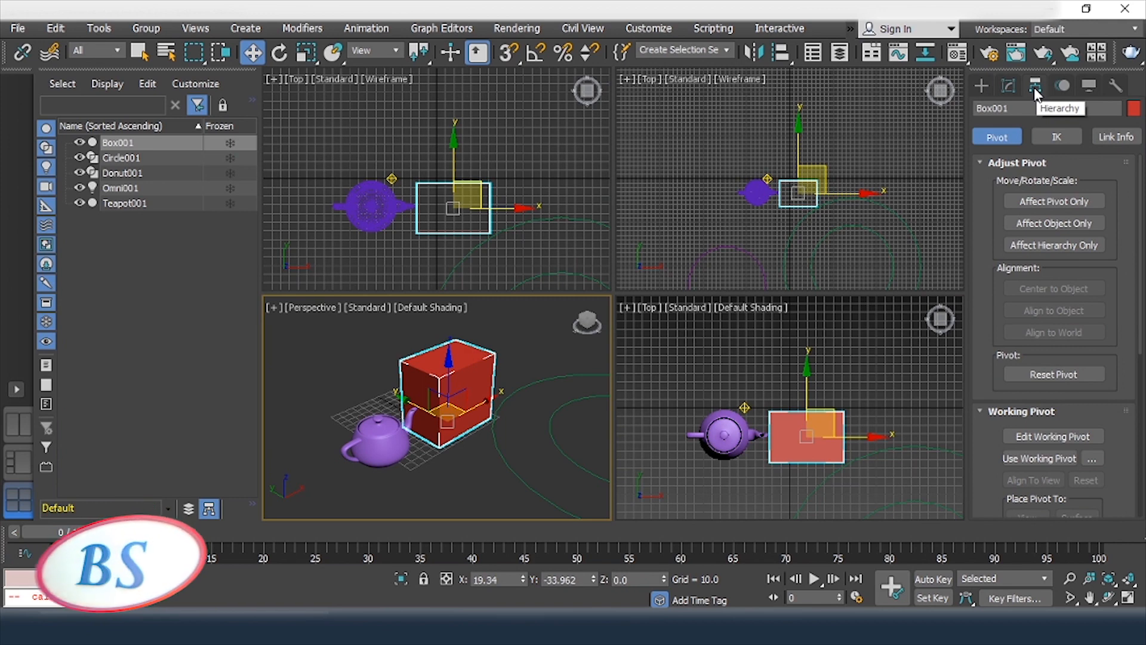
click(1066, 86)
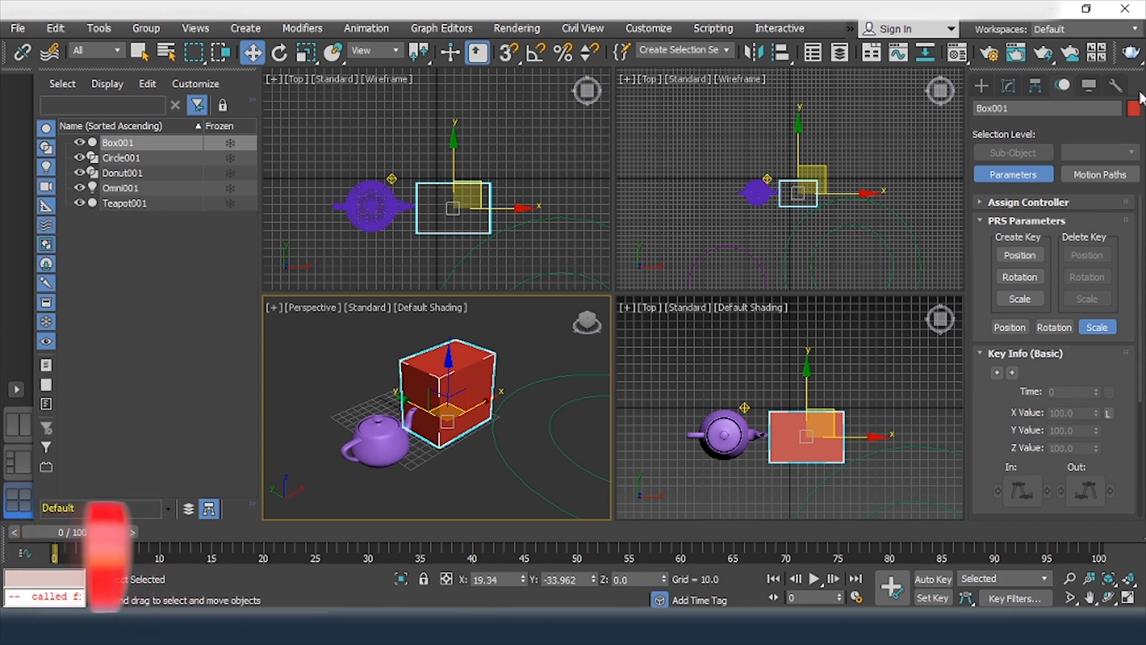
click(1086, 87)
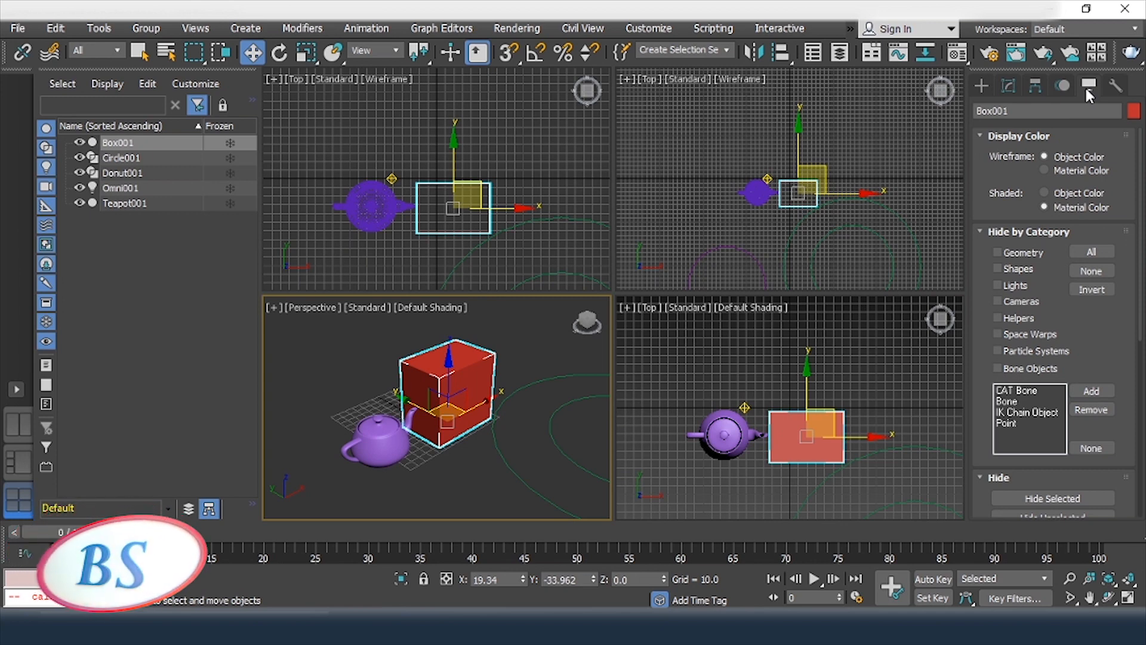
click(1036, 233)
click(1009, 251)
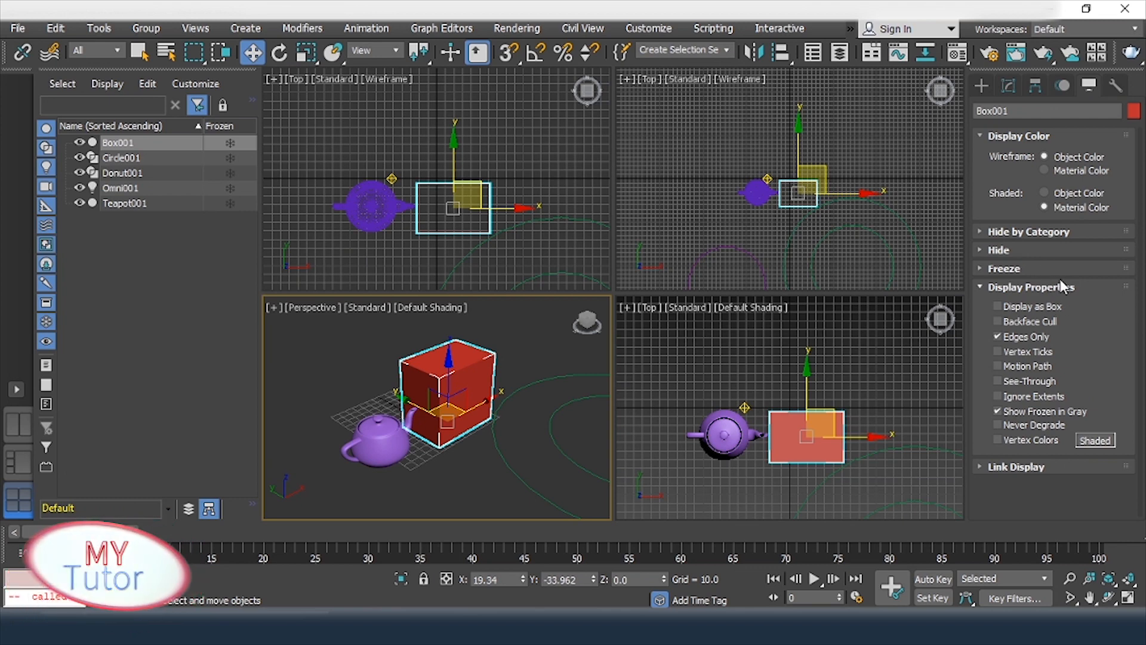
click(1114, 86)
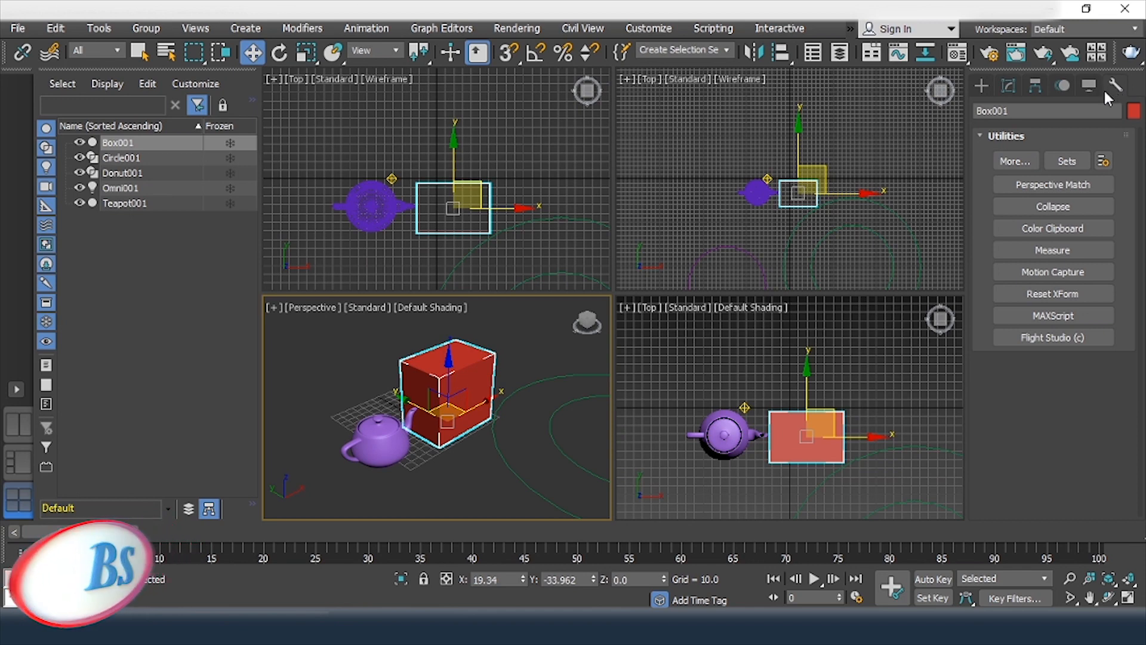
click(982, 87)
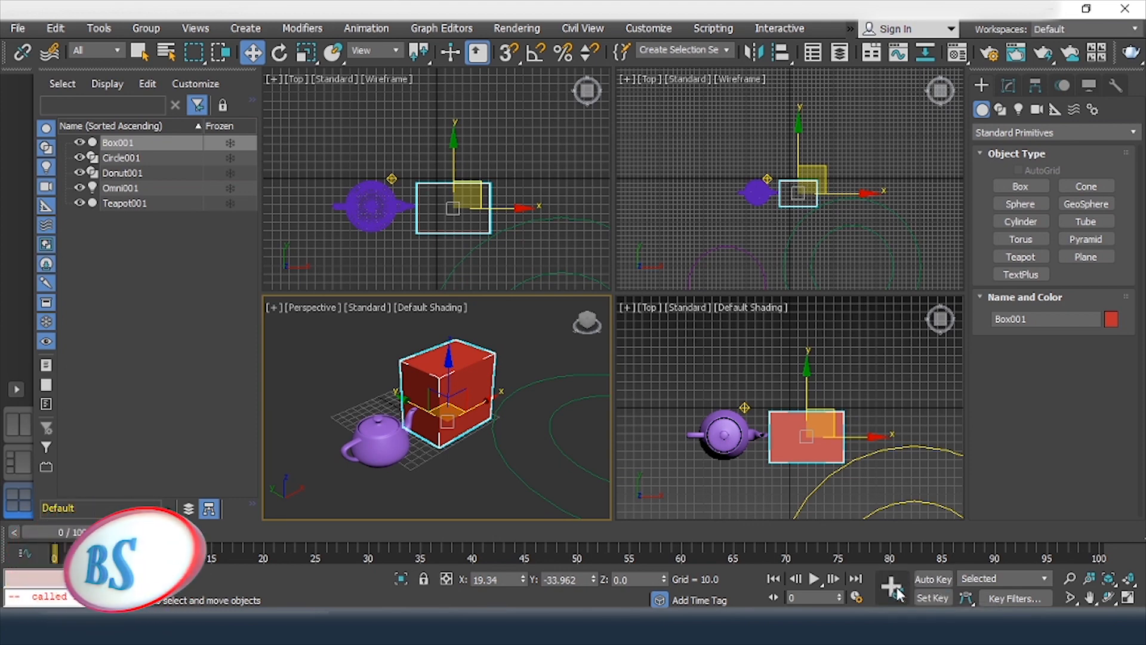
Step: Animate the box with Auto Key by moving it along X to about 362.6 at frame 50
click(933, 578)
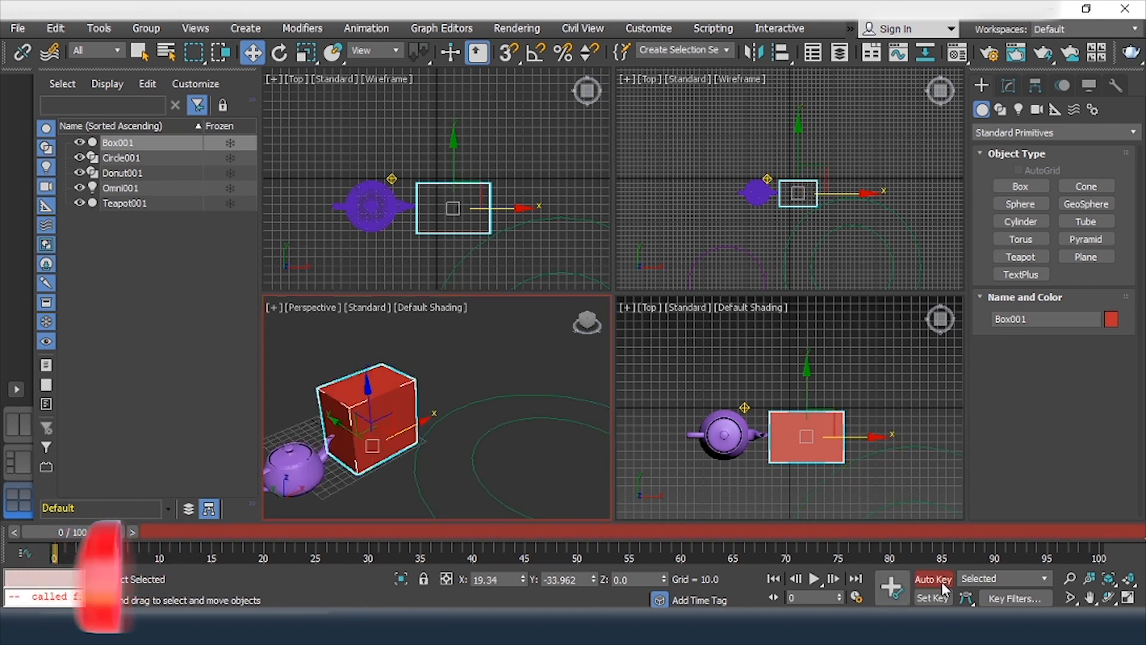
drag(70, 531, 391, 555)
click(583, 551)
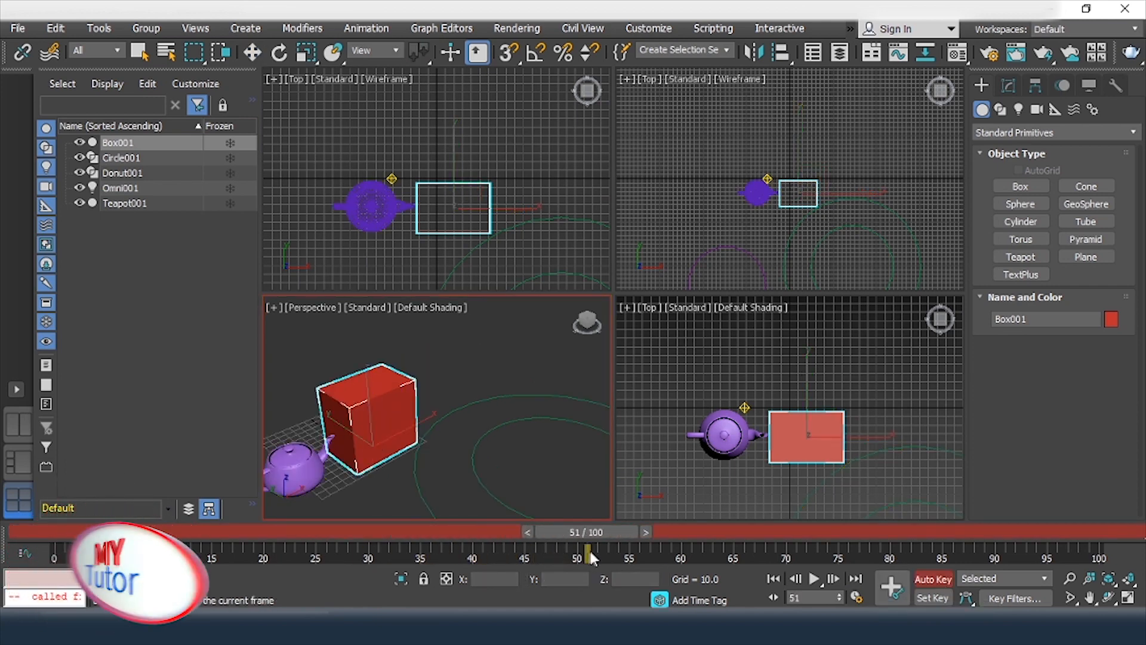
key(w)
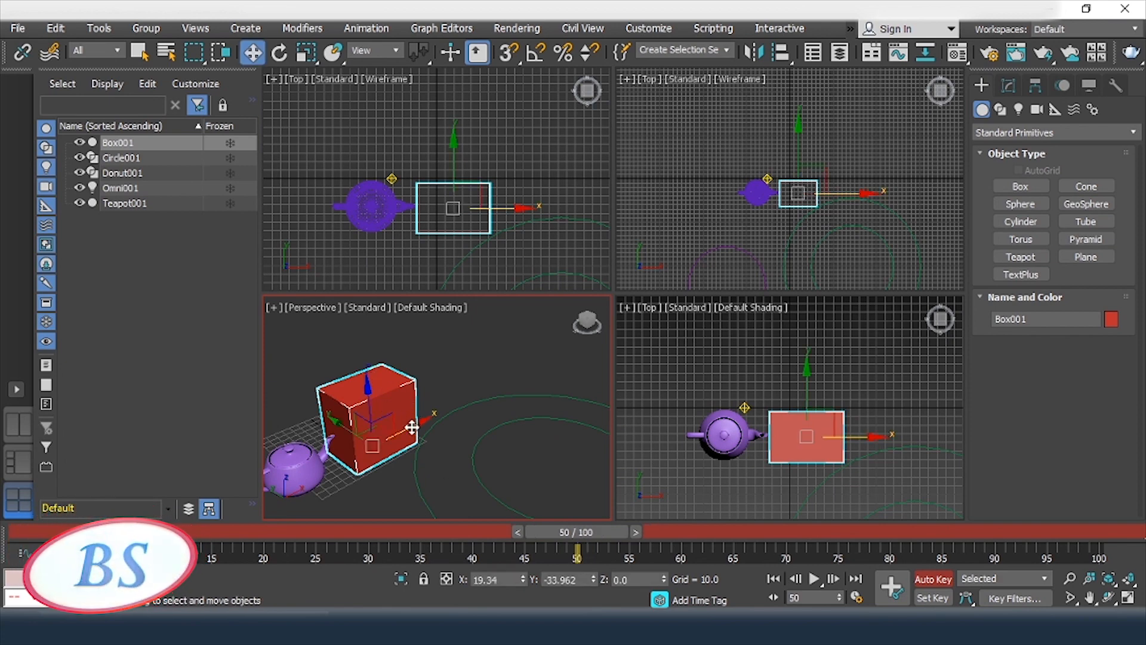
drag(412, 427, 568, 409)
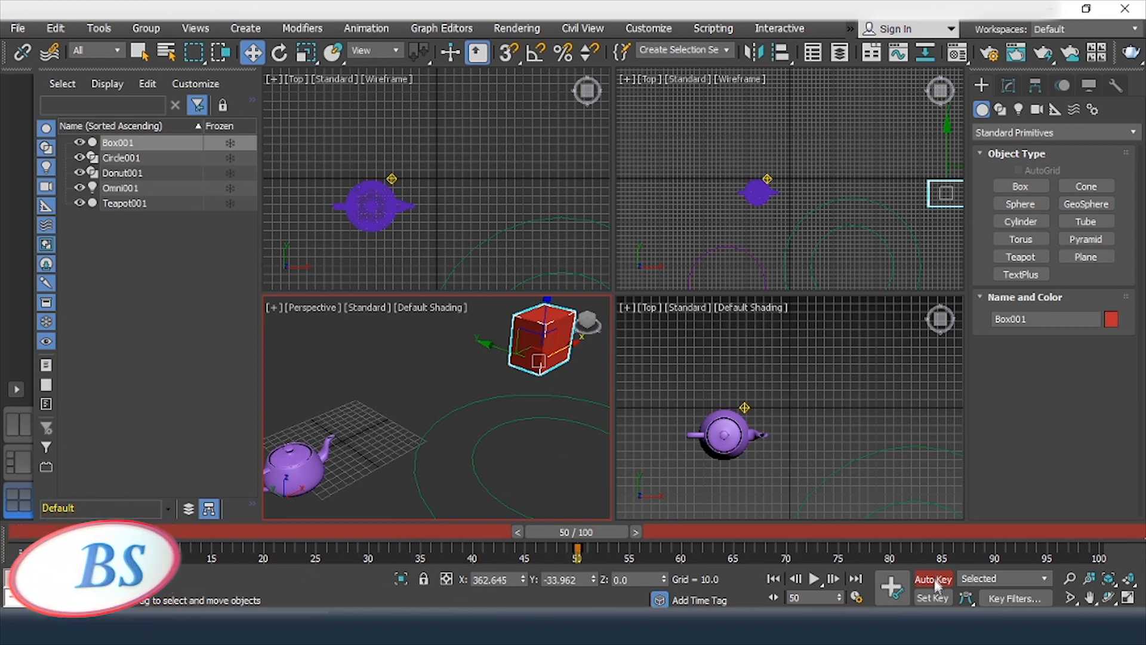
click(933, 579)
Step: Play the box animation from the first frame and stop the playback
click(772, 580)
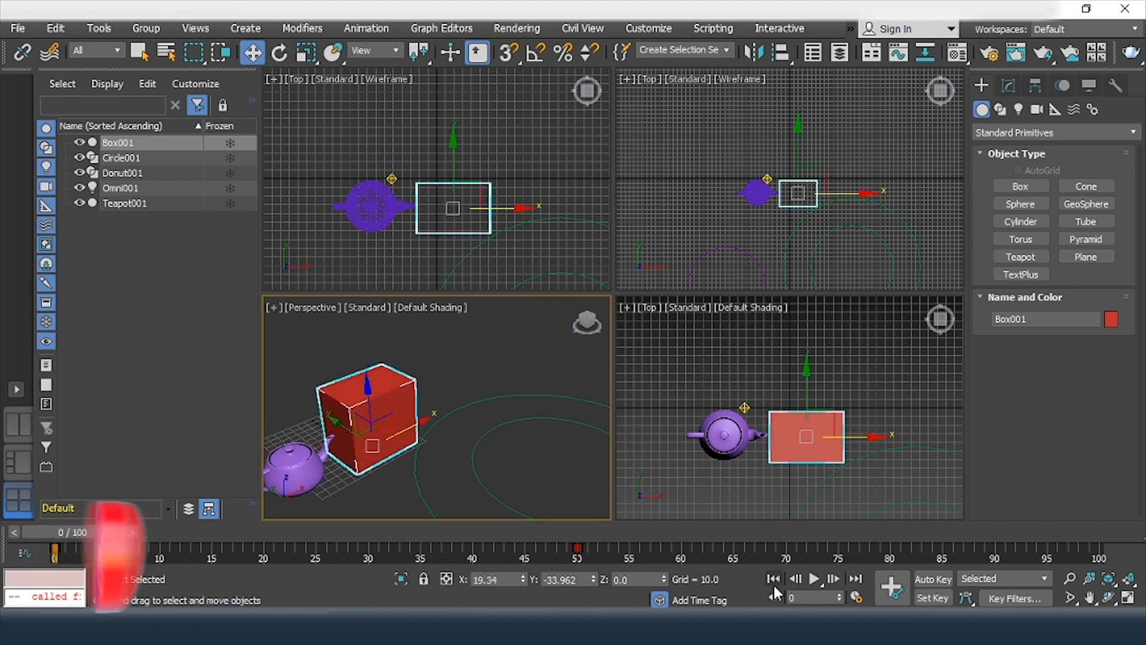
click(813, 579)
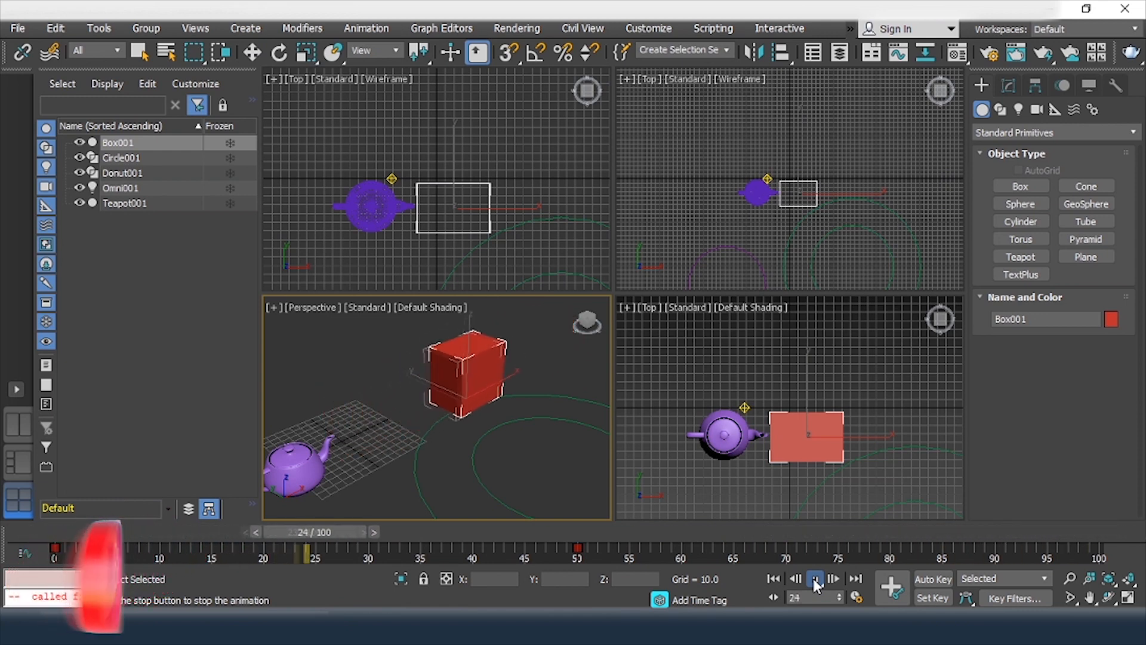
click(813, 578)
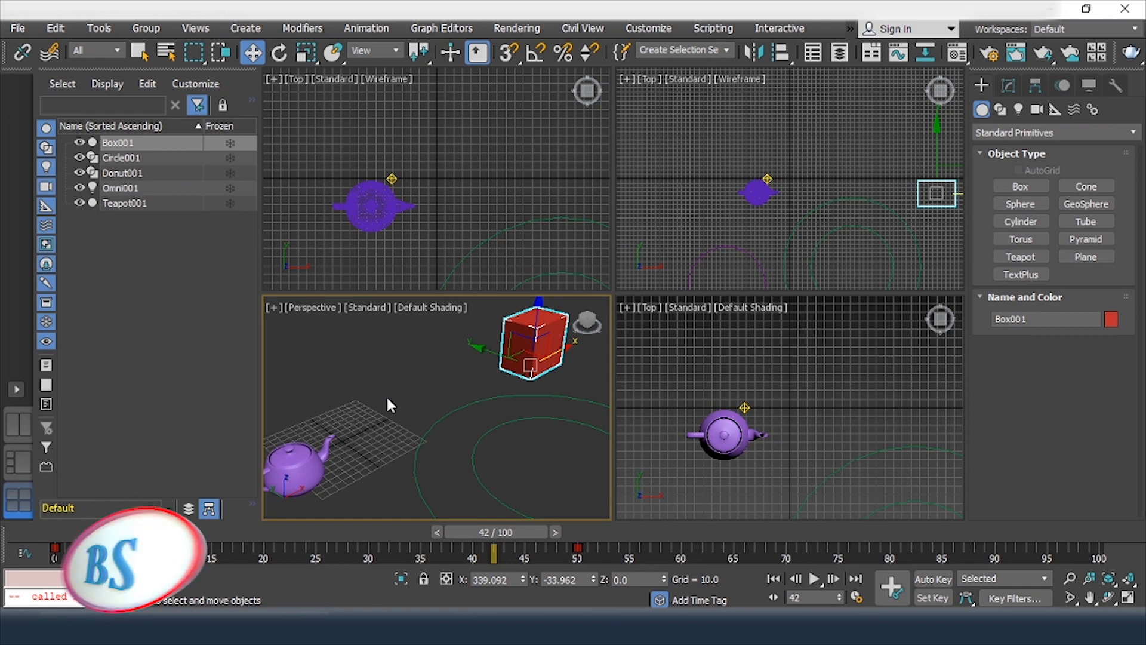
Step: Zoom out and in, pan and orbit the Perspective viewport around the animated box
scroll(388, 404, down, 5)
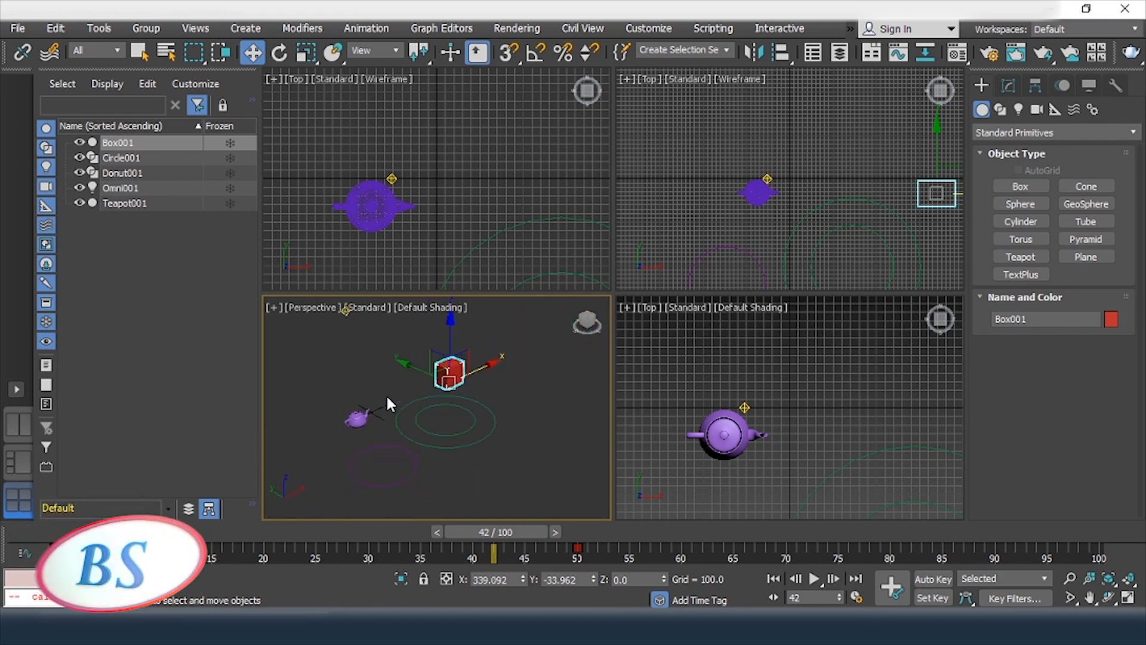
scroll(387, 405, up, 5)
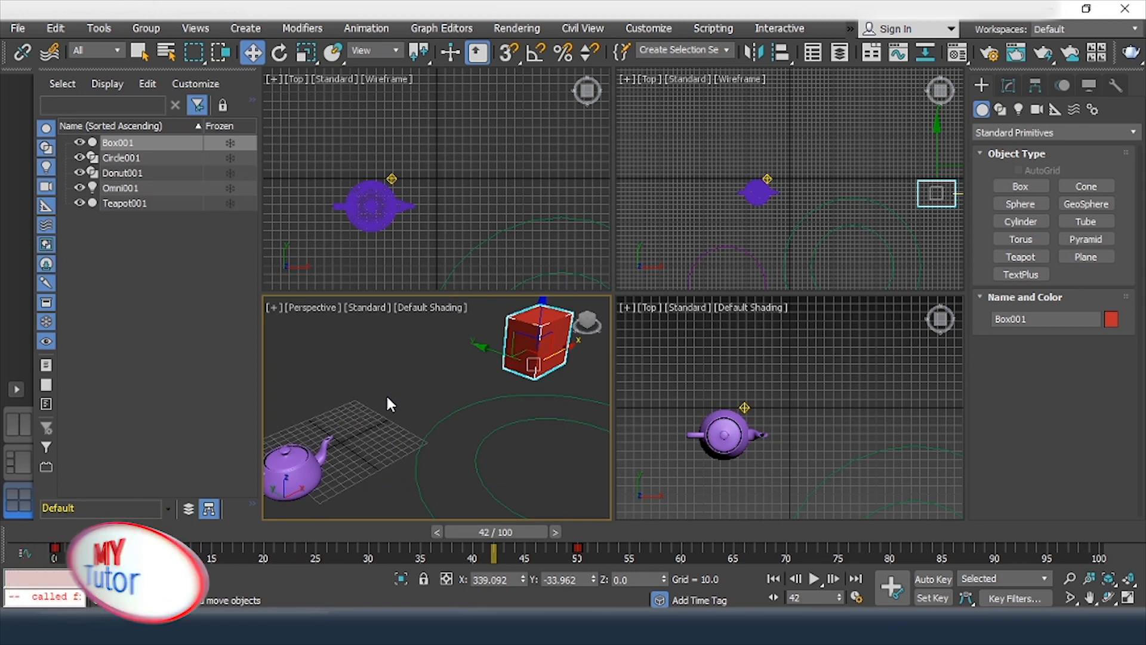
middle_drag(388, 405, 356, 397)
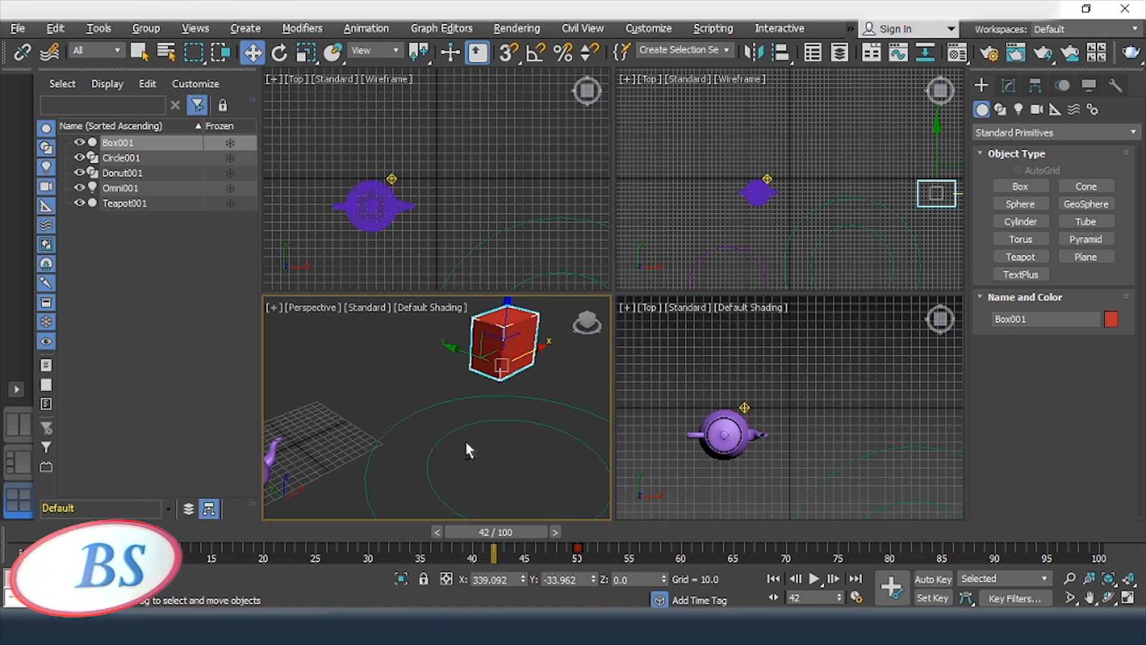
alt+middle_drag(404, 413, 335, 410)
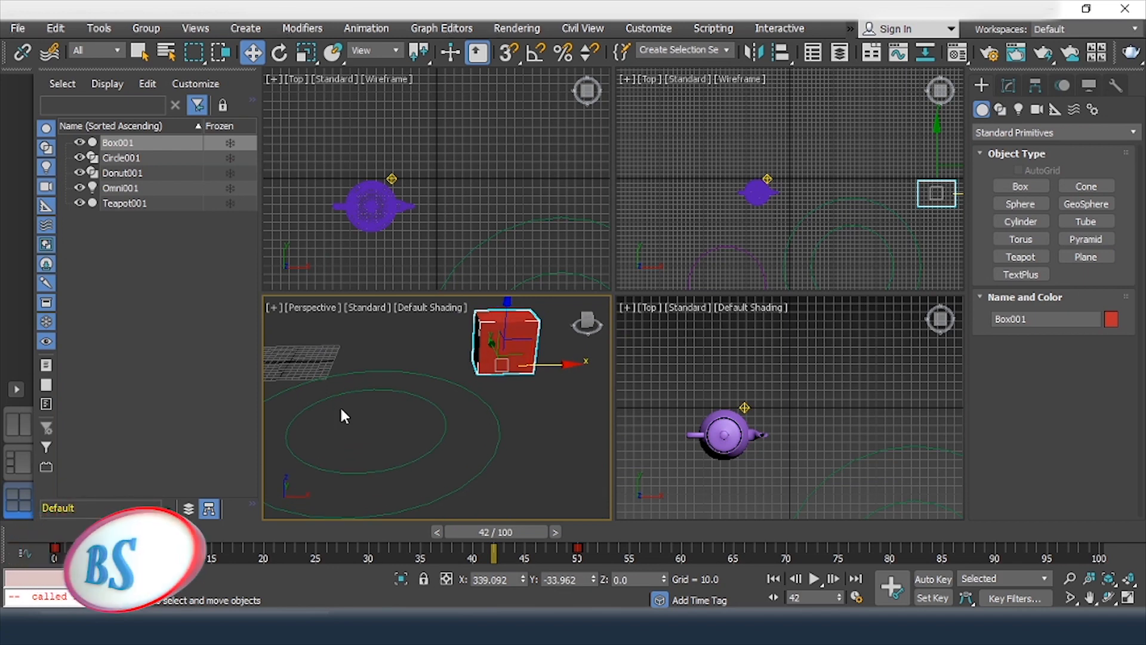
Step: Reposition the Perspective view with the Pan View and Orbit tools so the teapot, donut and box all show
click(1090, 598)
drag(422, 396, 442, 435)
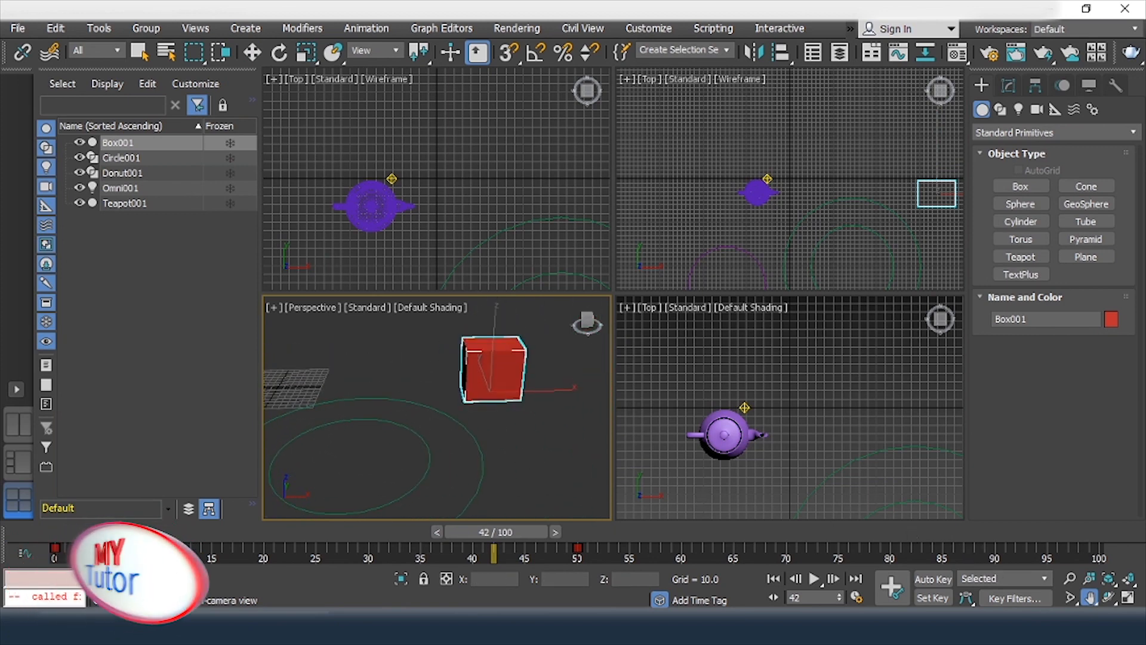
click(1108, 598)
drag(430, 397, 359, 407)
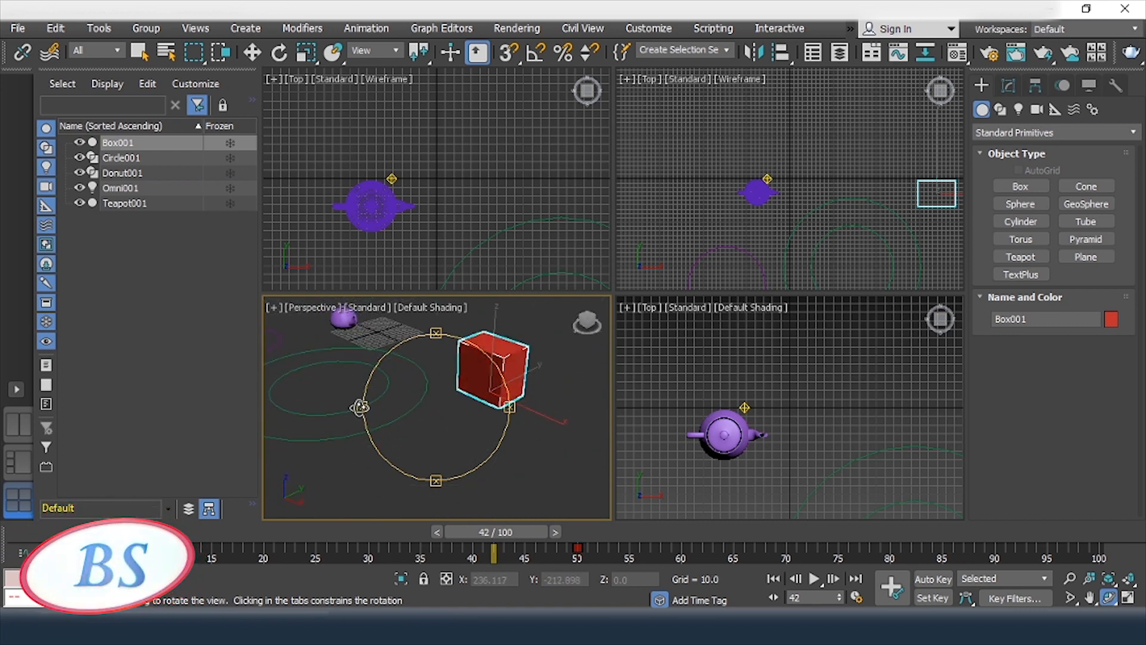
right_click(408, 400)
middle_drag(474, 472, 513, 484)
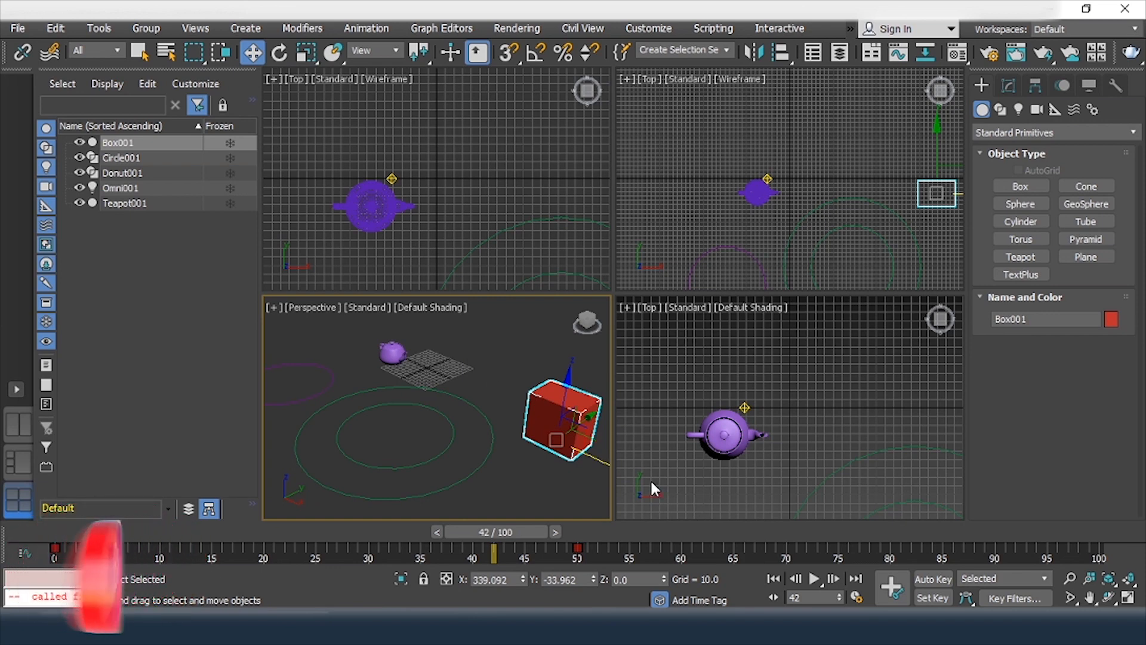
Step: Maximize the Perspective viewport and restore the four-viewport layout
click(1128, 598)
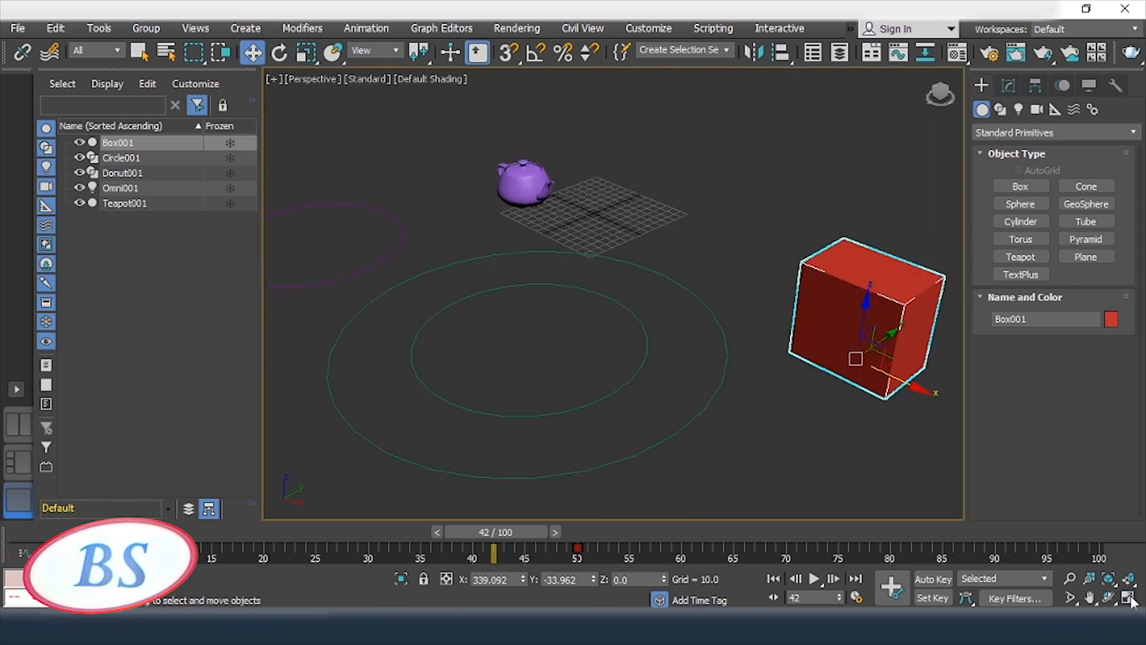
click(1128, 598)
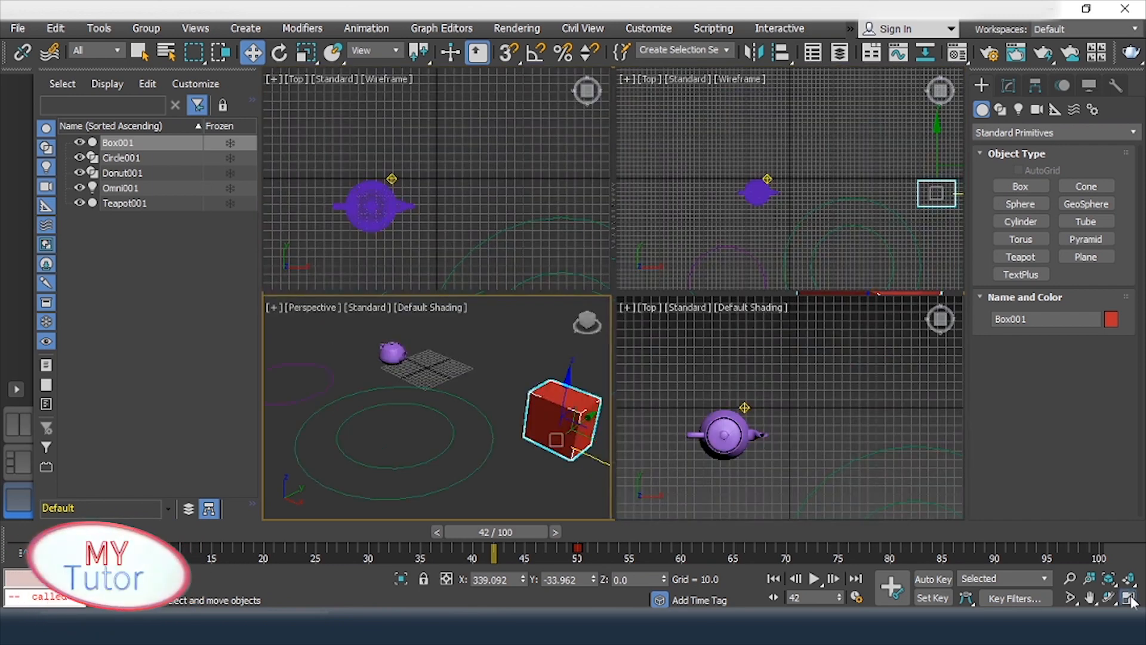
right_click(821, 421)
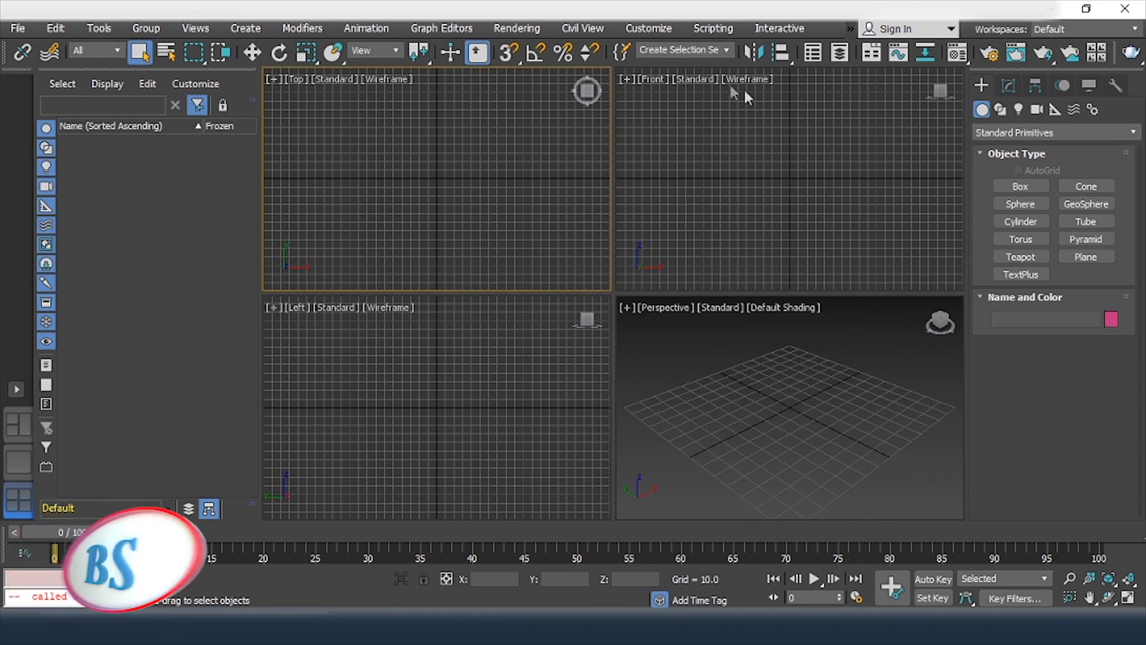
Step: Close 3ds Max without saving the scene changes and relaunch 3ds Max 2019 from the desktop
drag(595, 57, 662, 58)
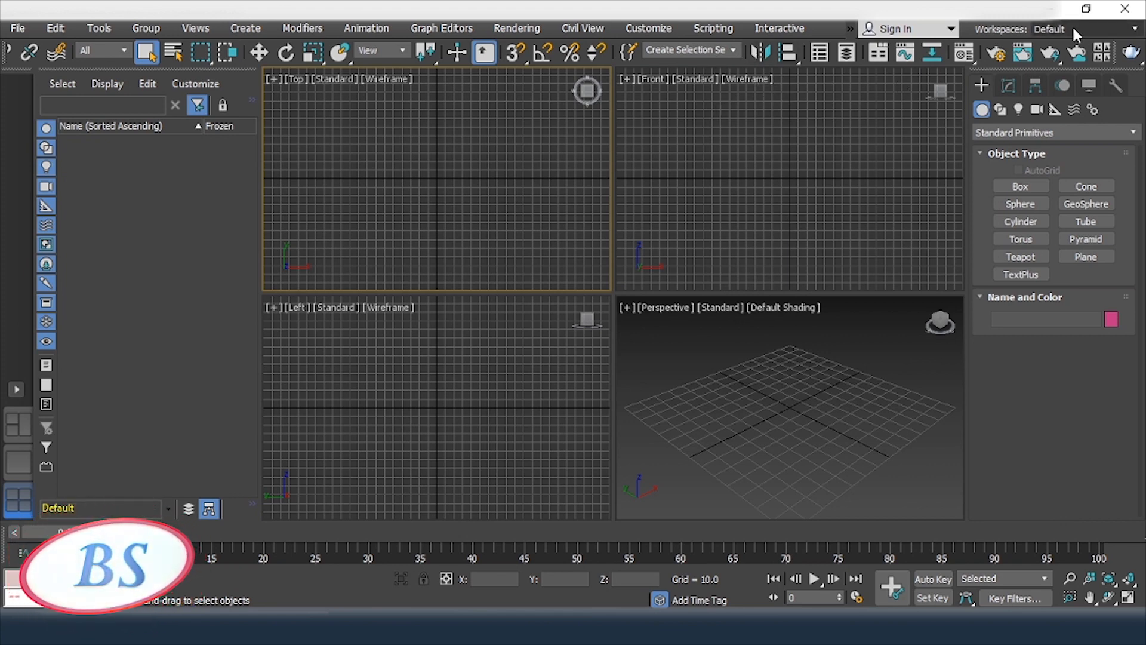
click(1126, 8)
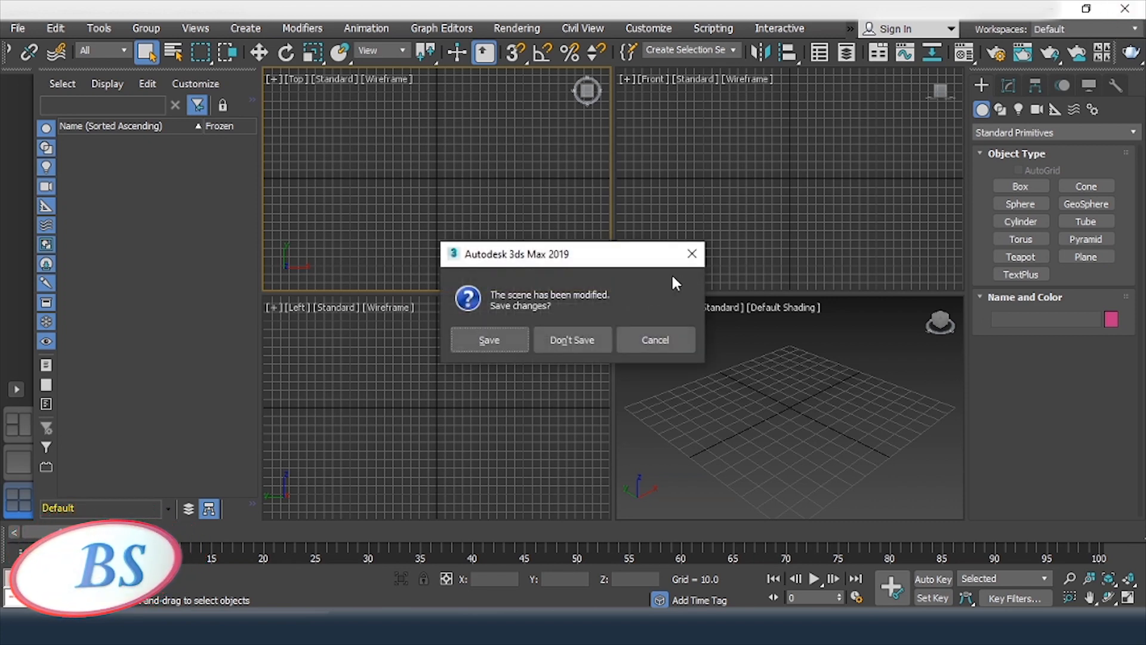
click(574, 340)
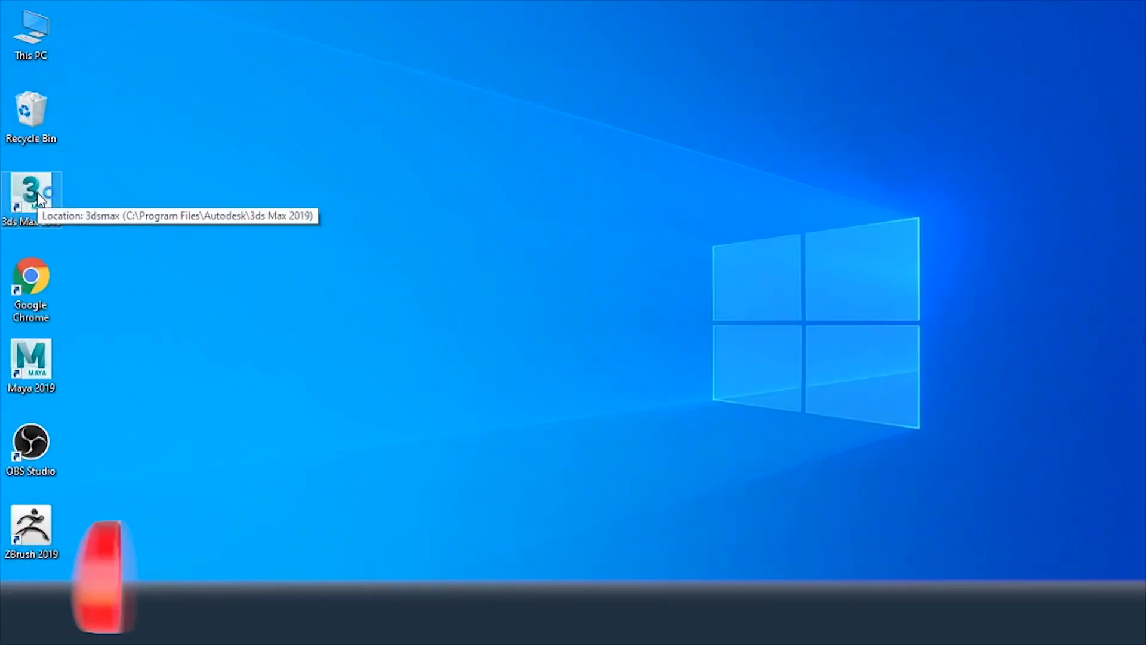
double_click(37, 197)
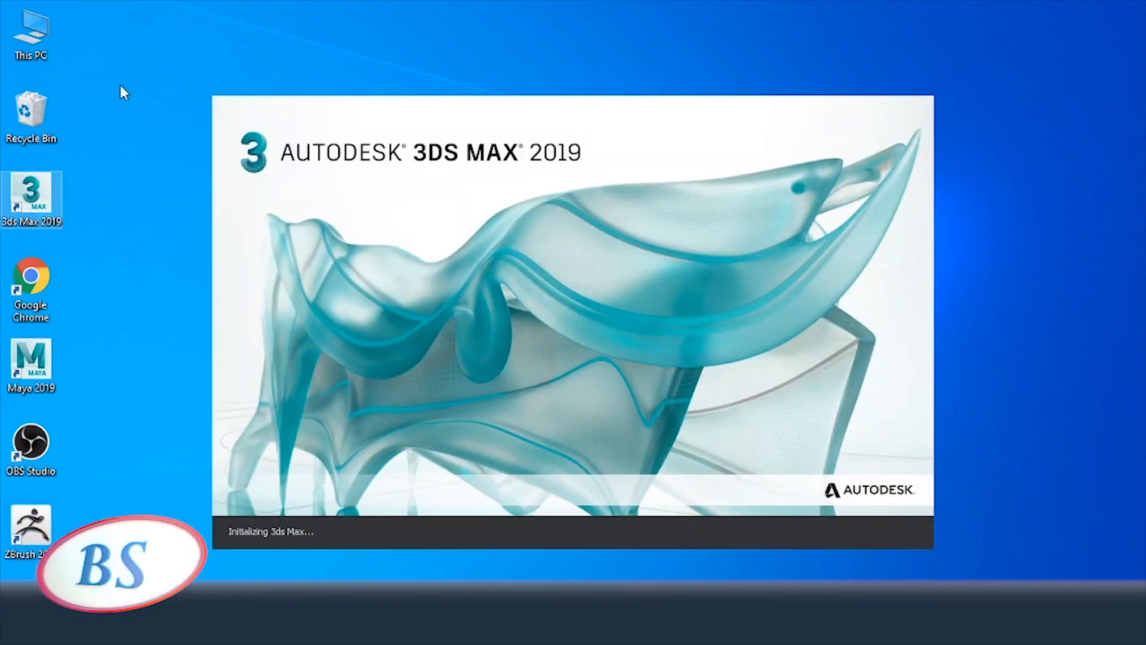